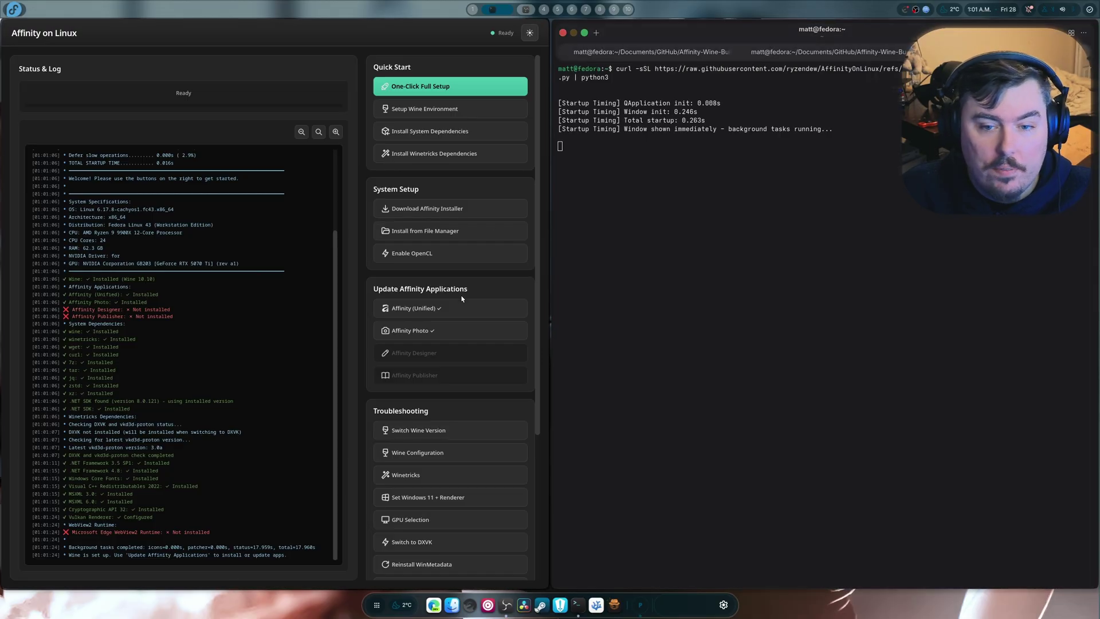
Launch Affinity Photo, dismiss the Lessons welcome screen, and move its window up into position
left_click(15, 9)
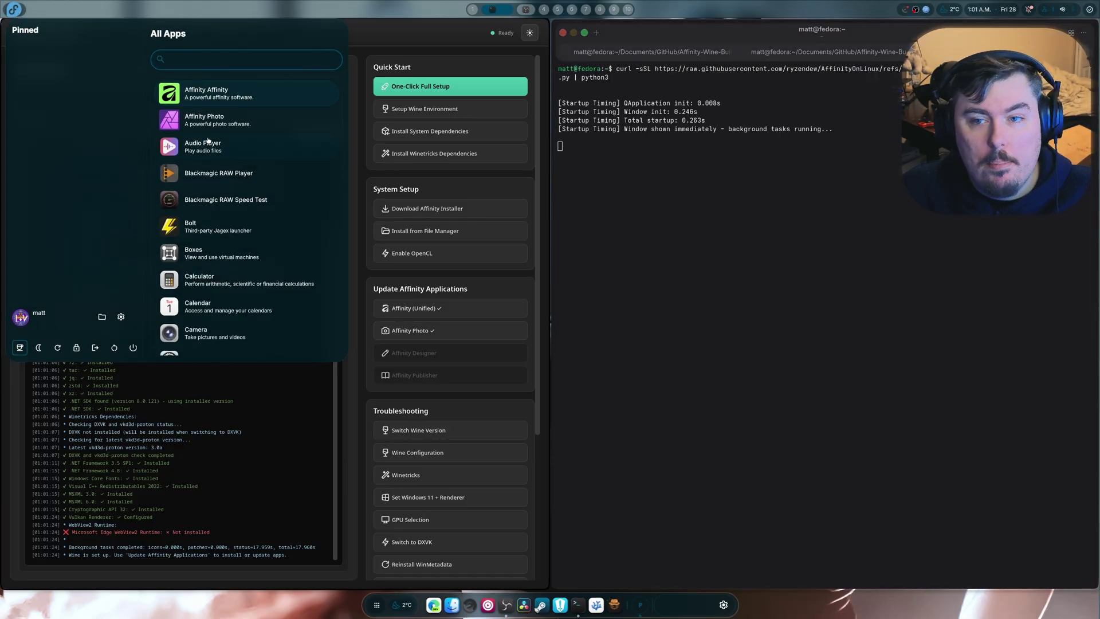
left_click(548, 182)
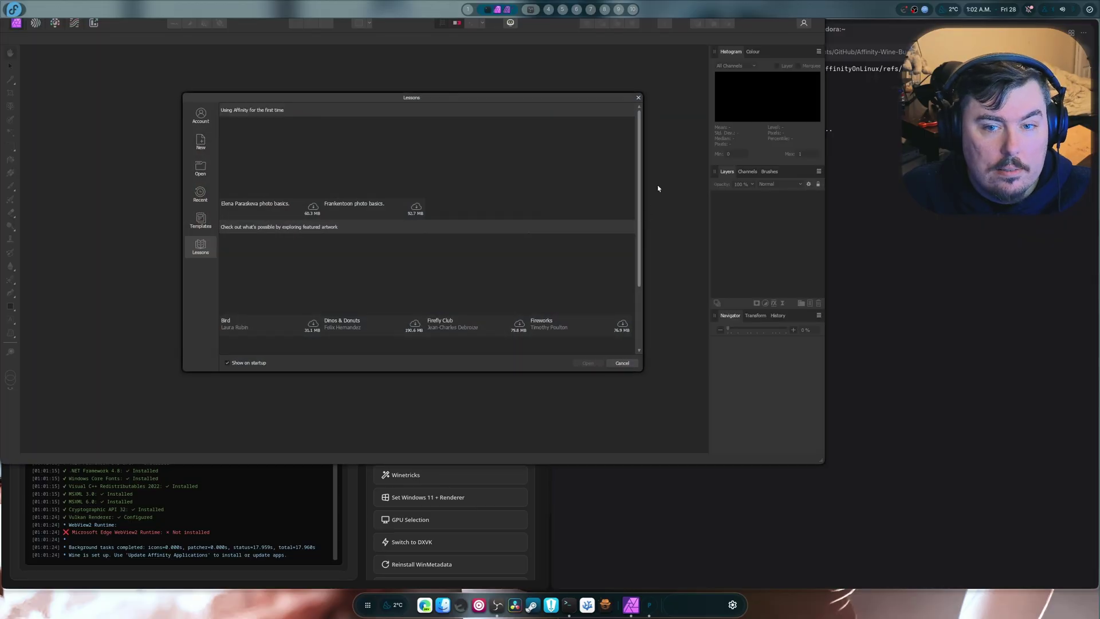
left_click(639, 98)
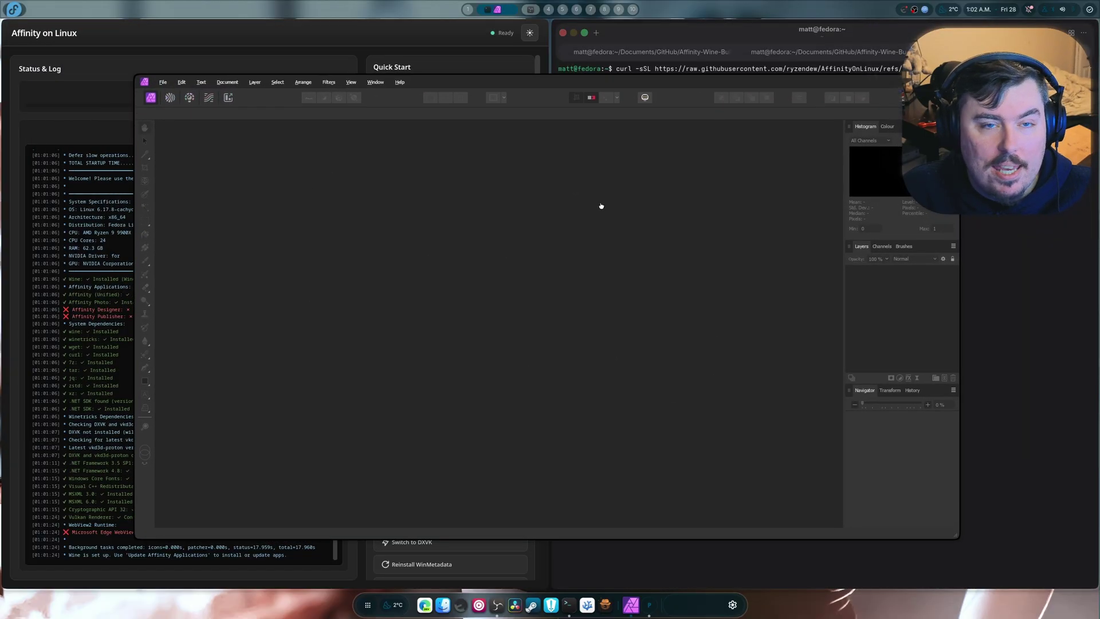
left_click_drag(601, 206, 597, 206)
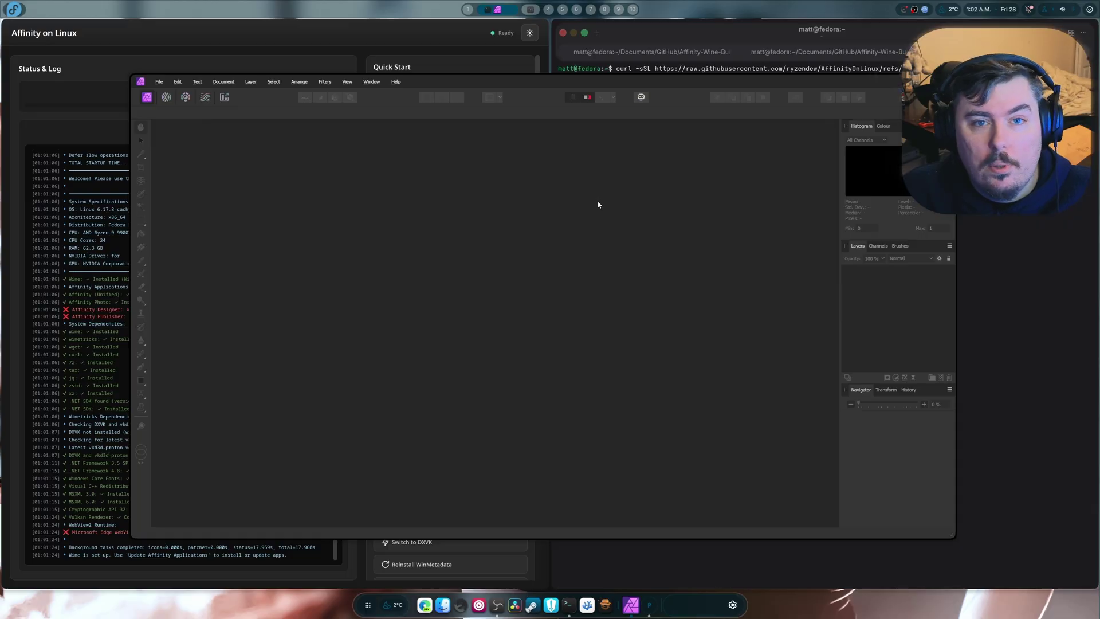
mouse_move(599, 205)
left_mouse_down()
mouse_move(612, 224)
mouse_move(589, 185)
mouse_move(600, 193)
left_mouse_up()
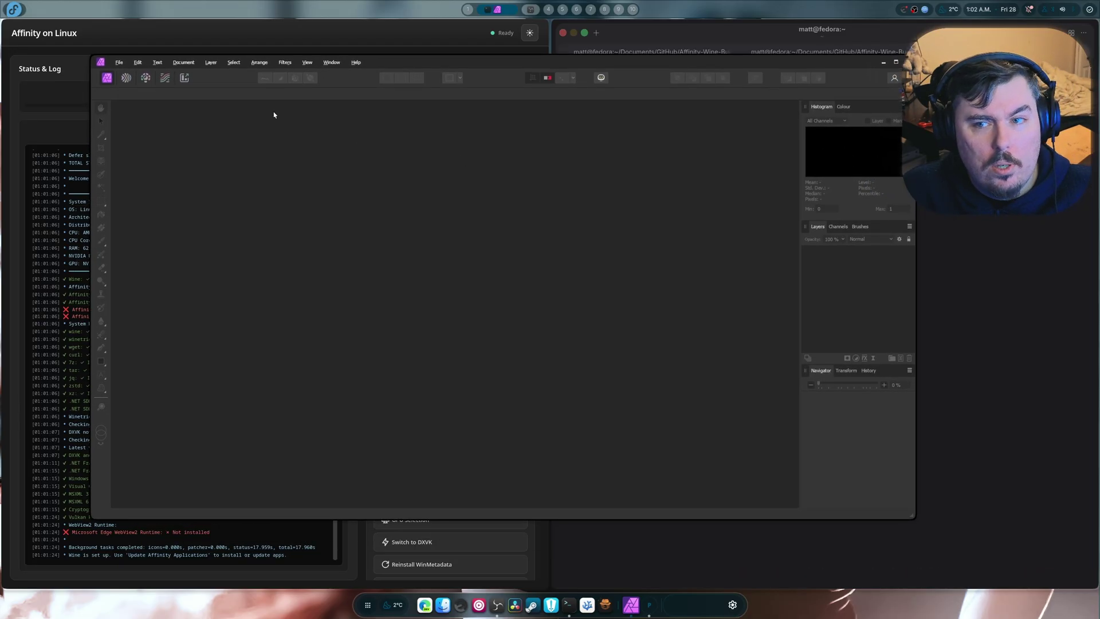
Check Performance settings show the RTX 5070 Ti renderer with OpenCL acceleration, then quit Affinity Photo
left_click(136, 62)
left_click(187, 236)
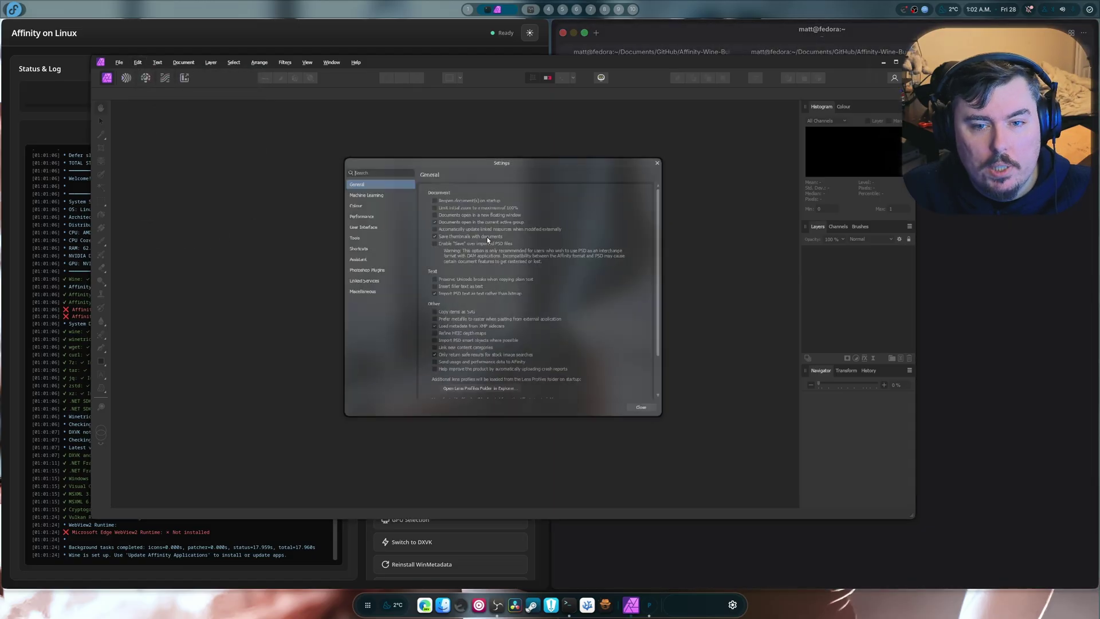
left_click(351, 211)
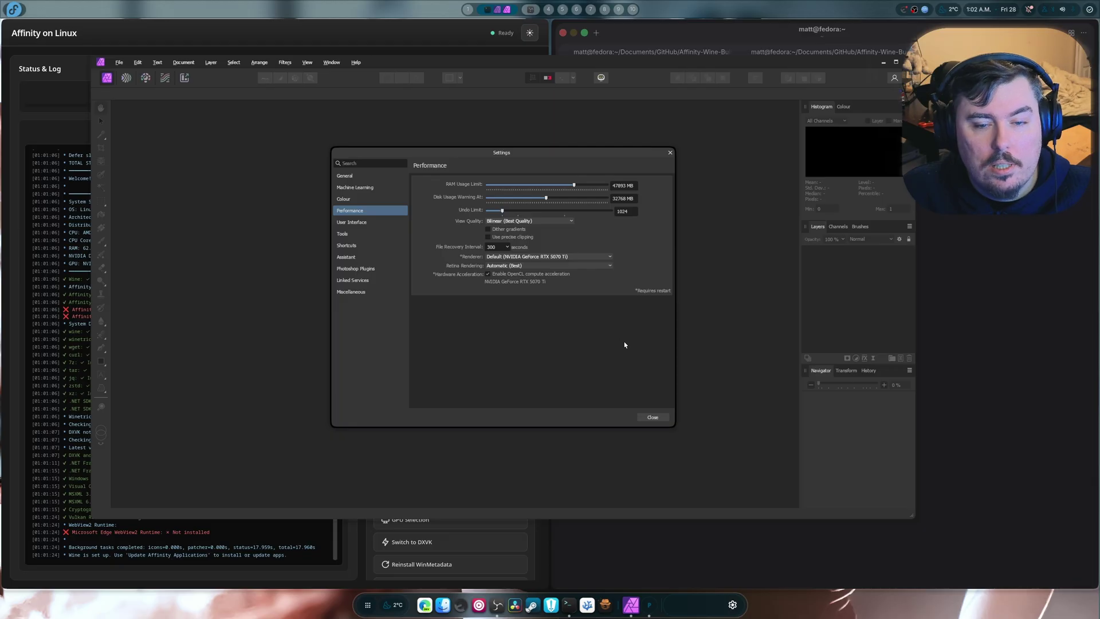
left_click(653, 417)
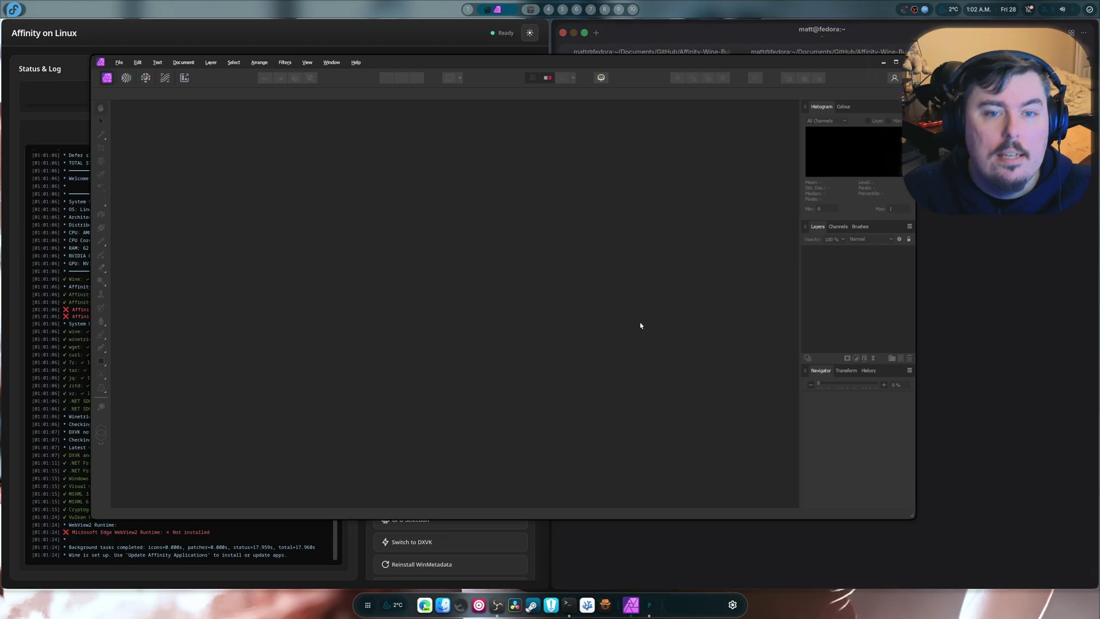
left_click(909, 62)
Maximize the installer and uninstall the Affinity setup, confirming and acknowledging the folder deletion
key("super+q")
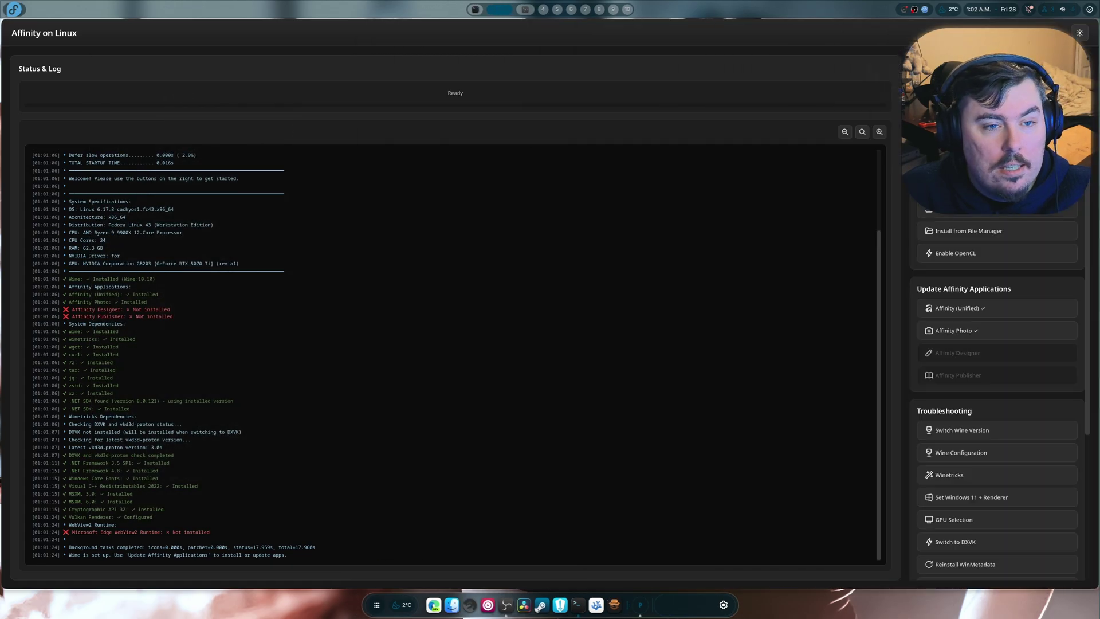
scroll(969, 356, "down", 4)
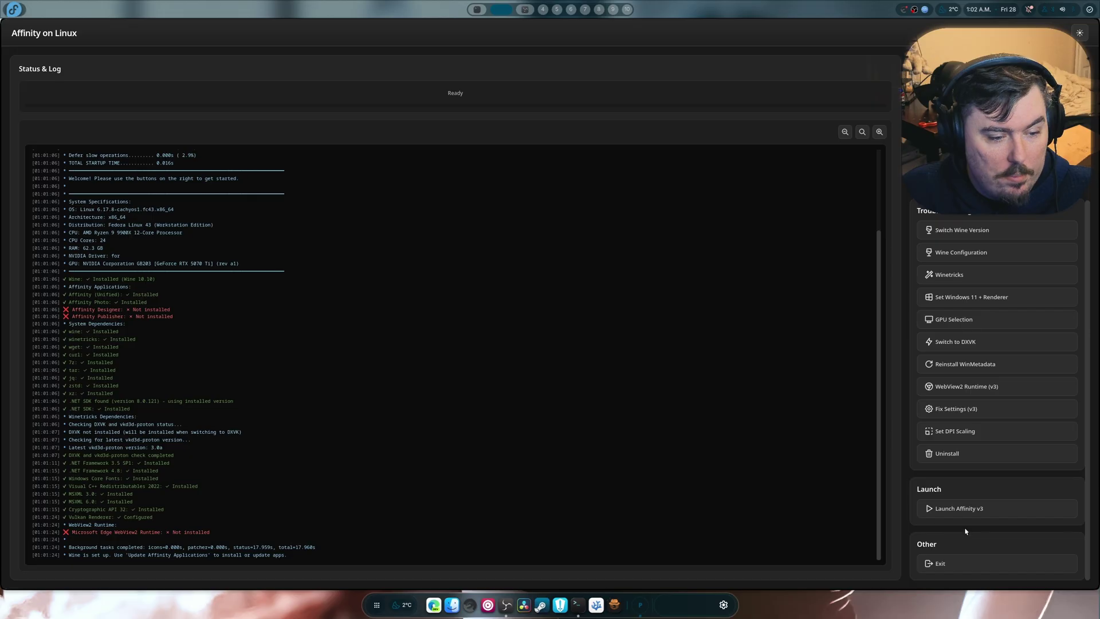
left_click(962, 454)
left_click(596, 363)
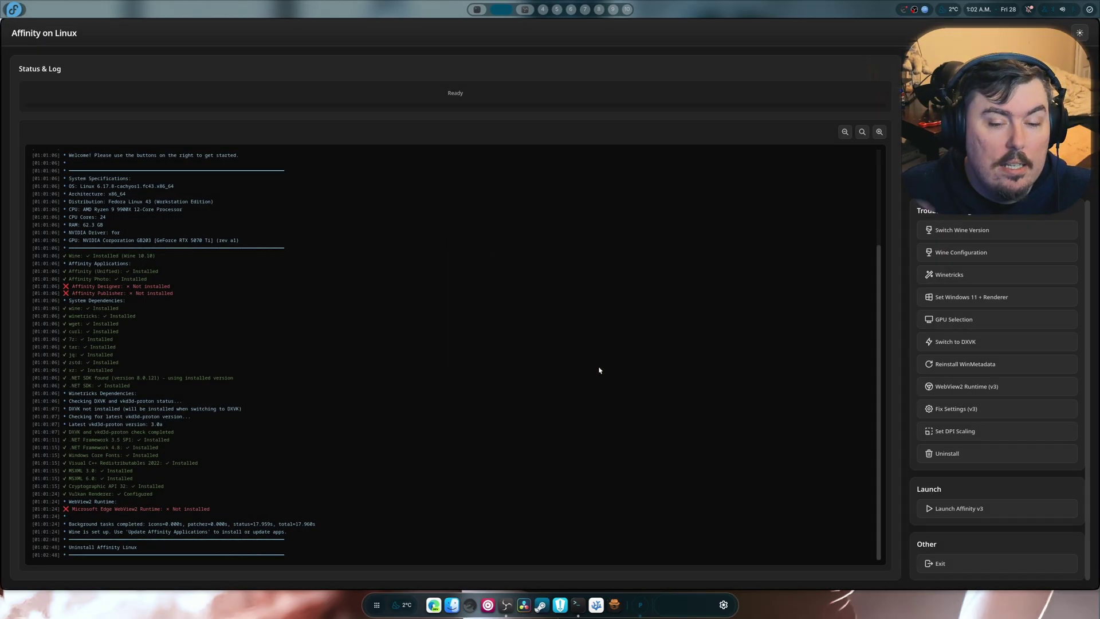
left_click(616, 331)
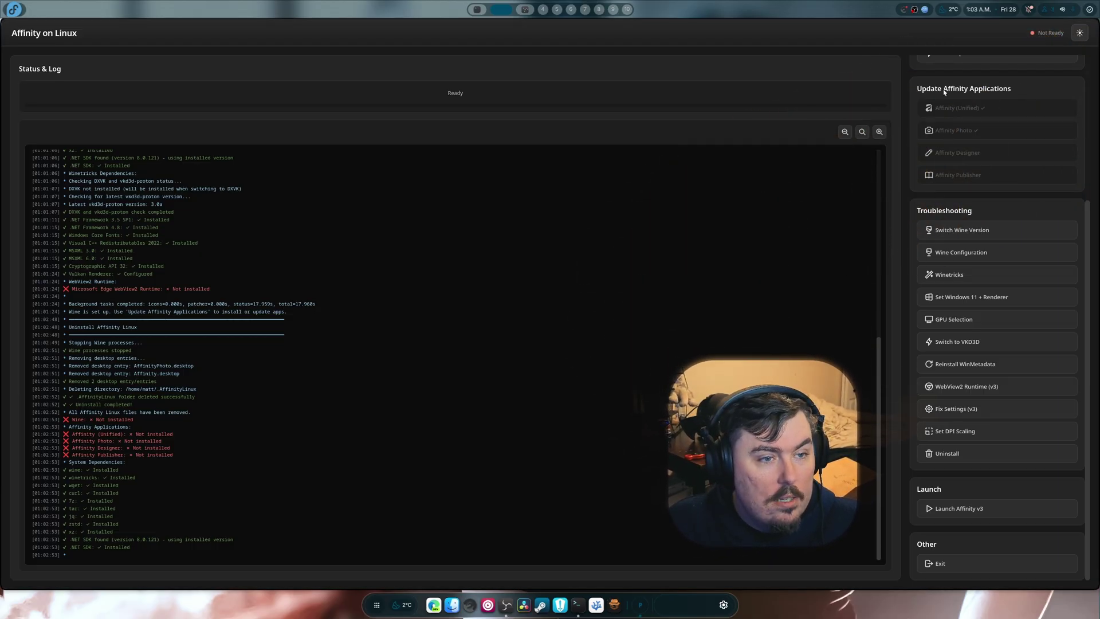
scroll(958, 120, "up", 4)
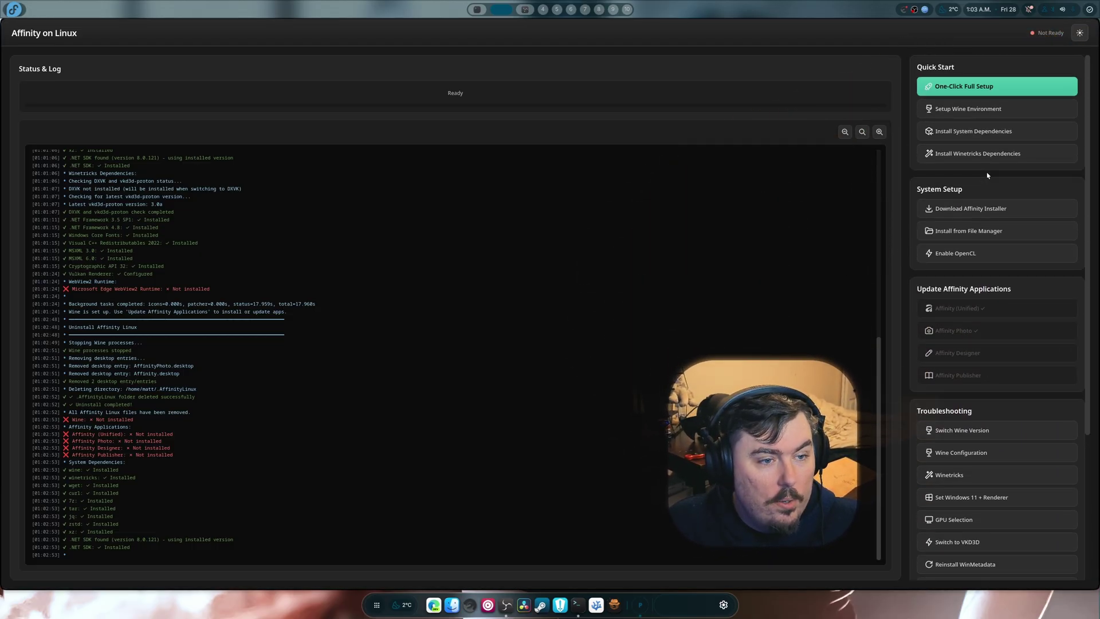
Run One-Click Full Setup with OpenCL support enabled, cancelling the Wine version choice
left_click(957, 87)
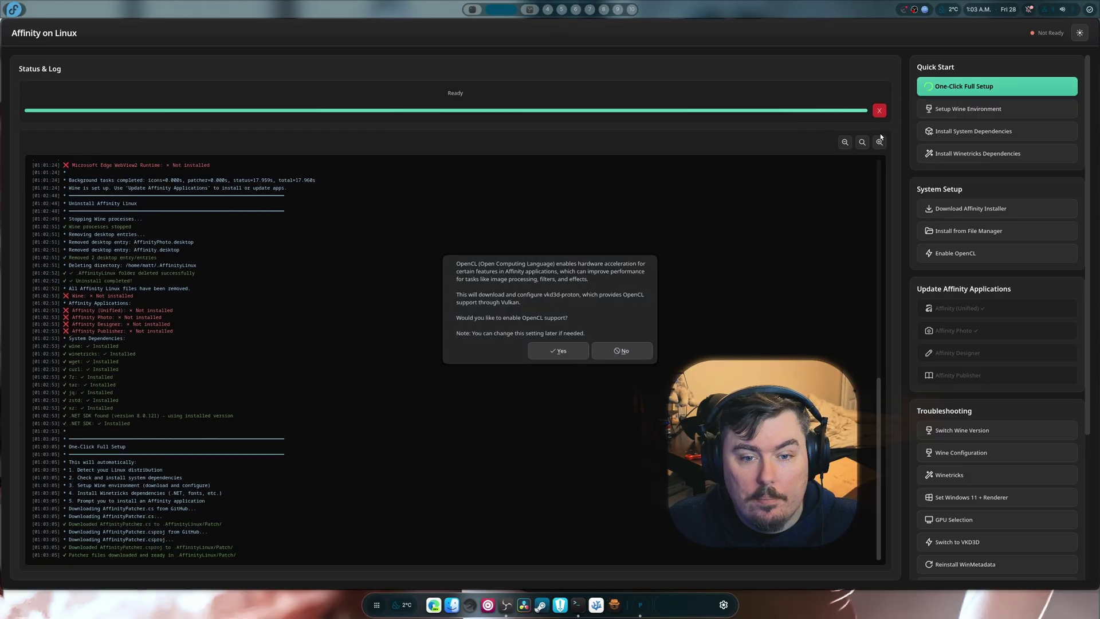
left_click(553, 351)
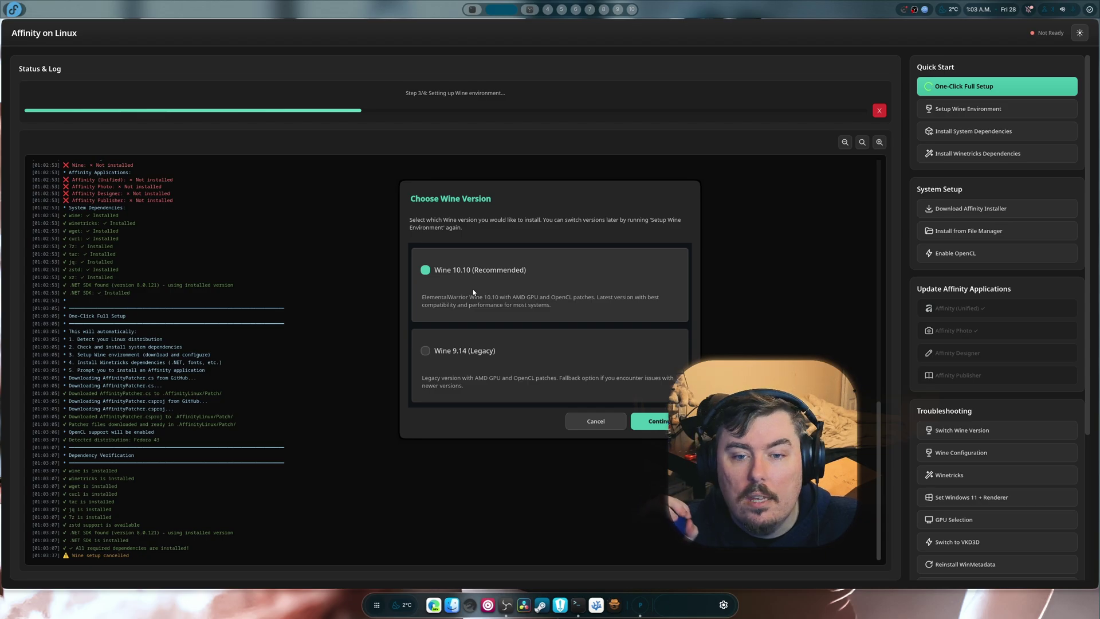
left_click(609, 415)
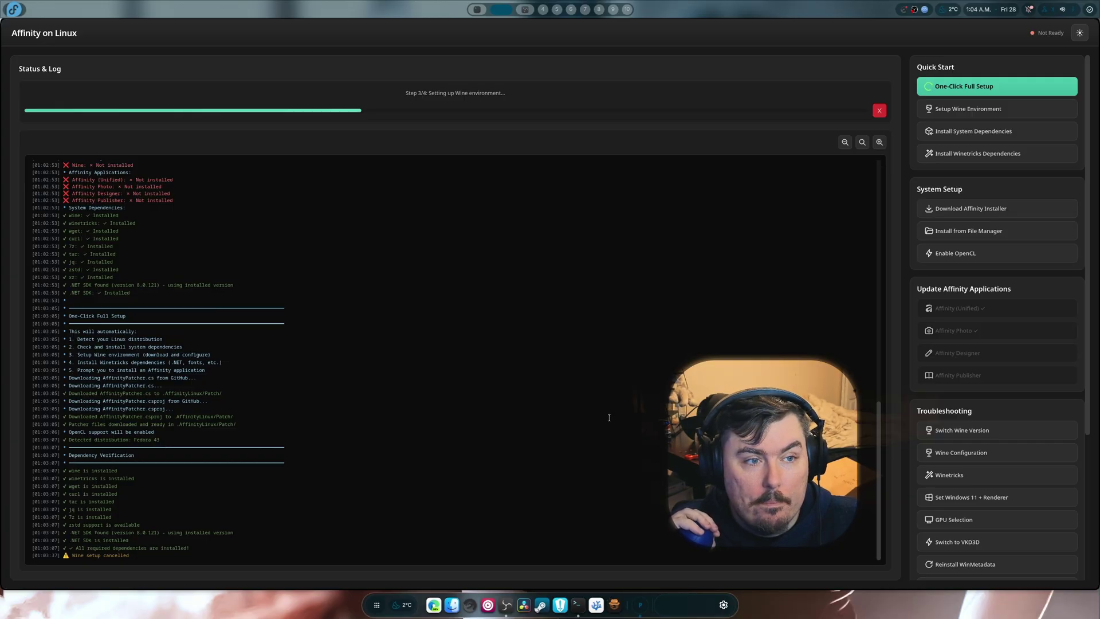
In the browser, open the Affinity-Wine-Builder repository's Actions workflow runs
left_click(433, 603)
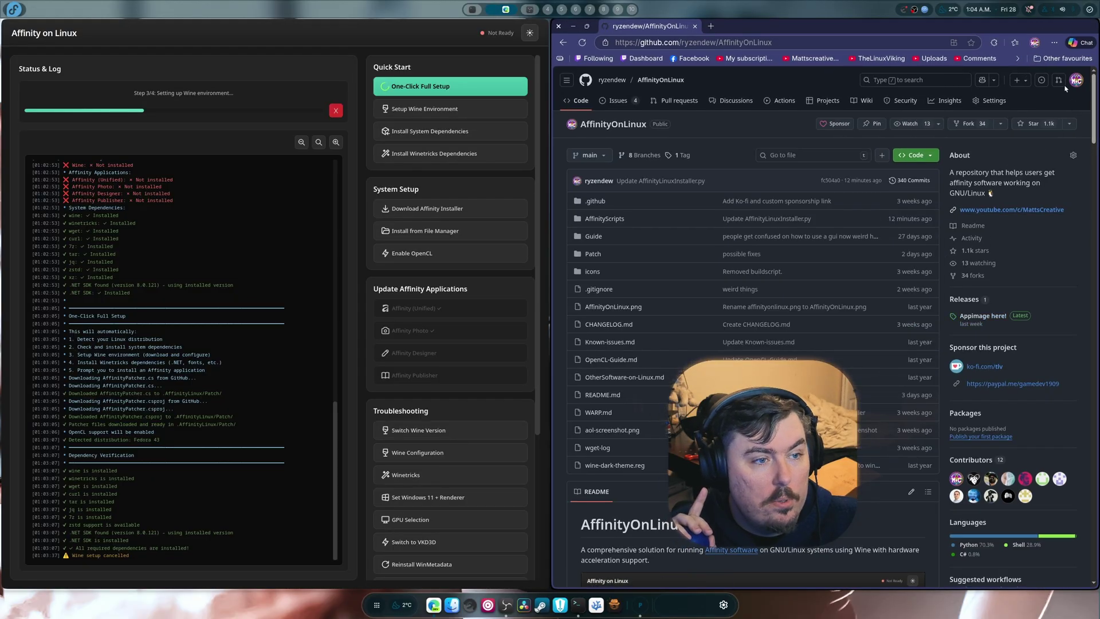
left_click(1080, 84)
left_click(1009, 154)
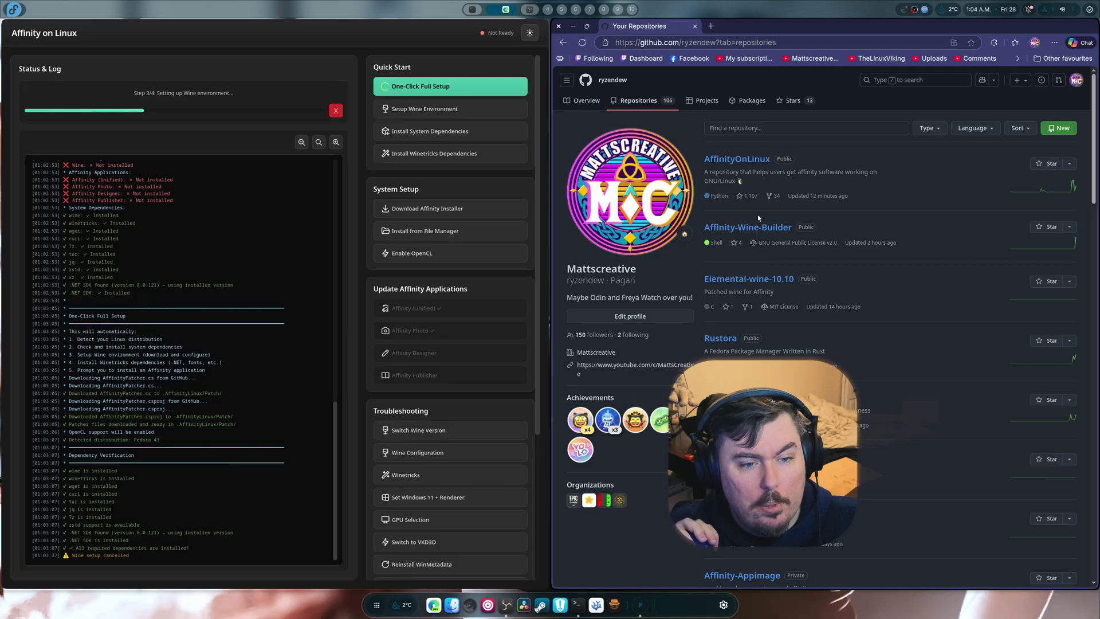
left_click(748, 228)
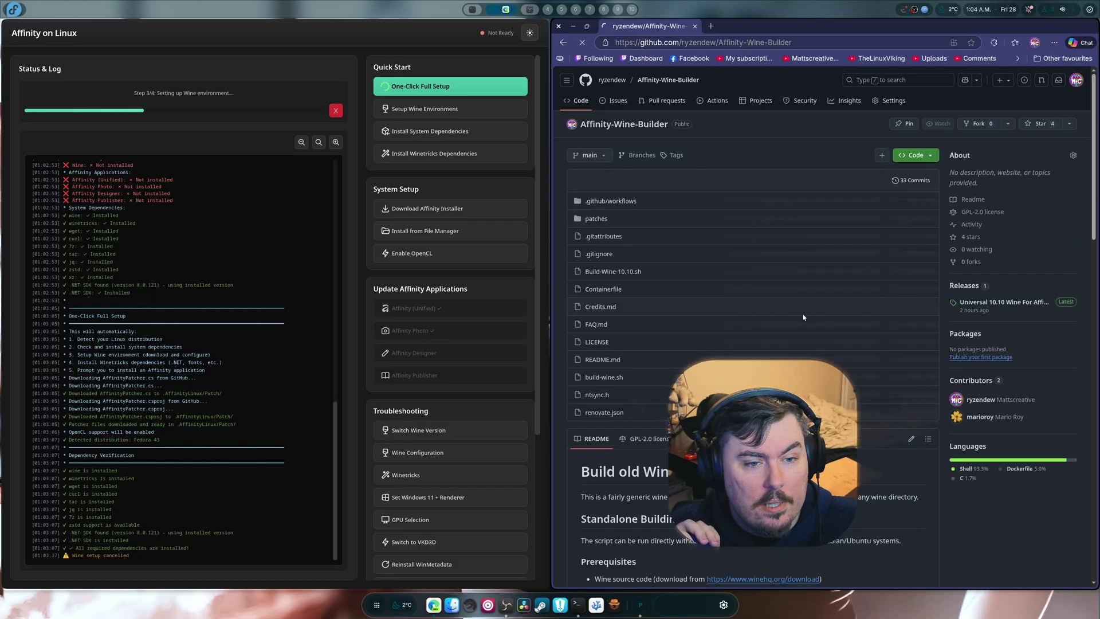
scroll(803, 317, "down", 3)
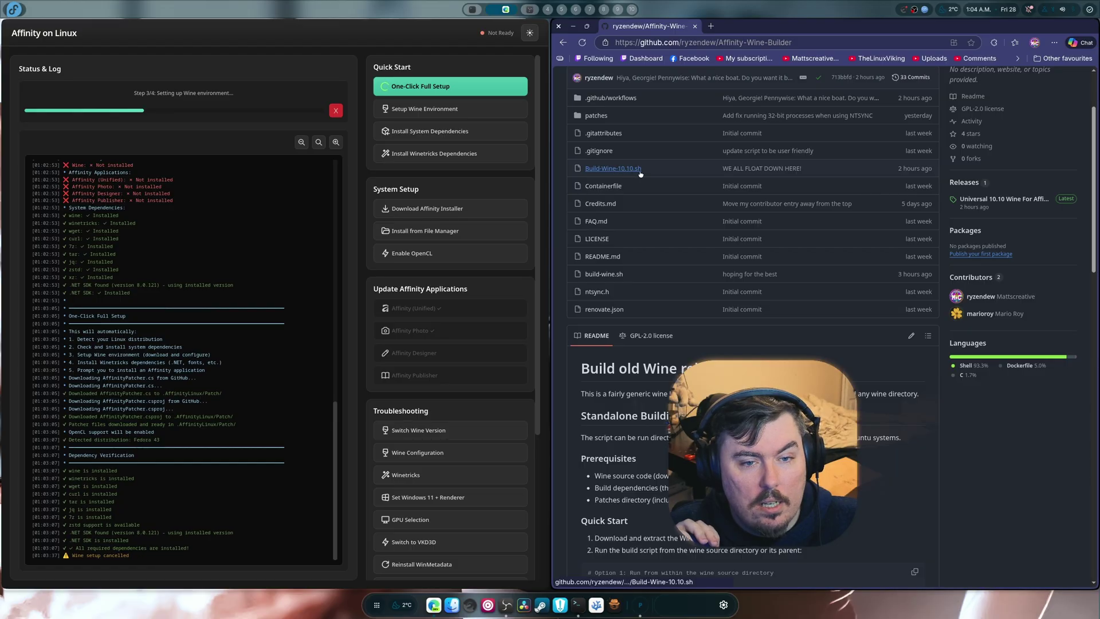
scroll(830, 281, "up", 3)
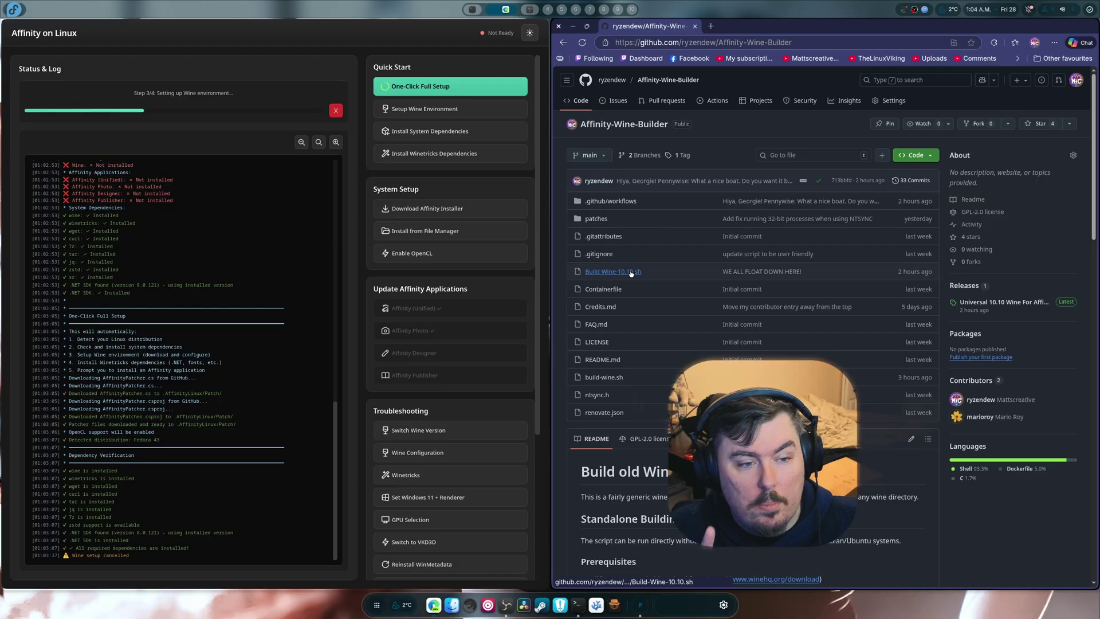
left_click(714, 101)
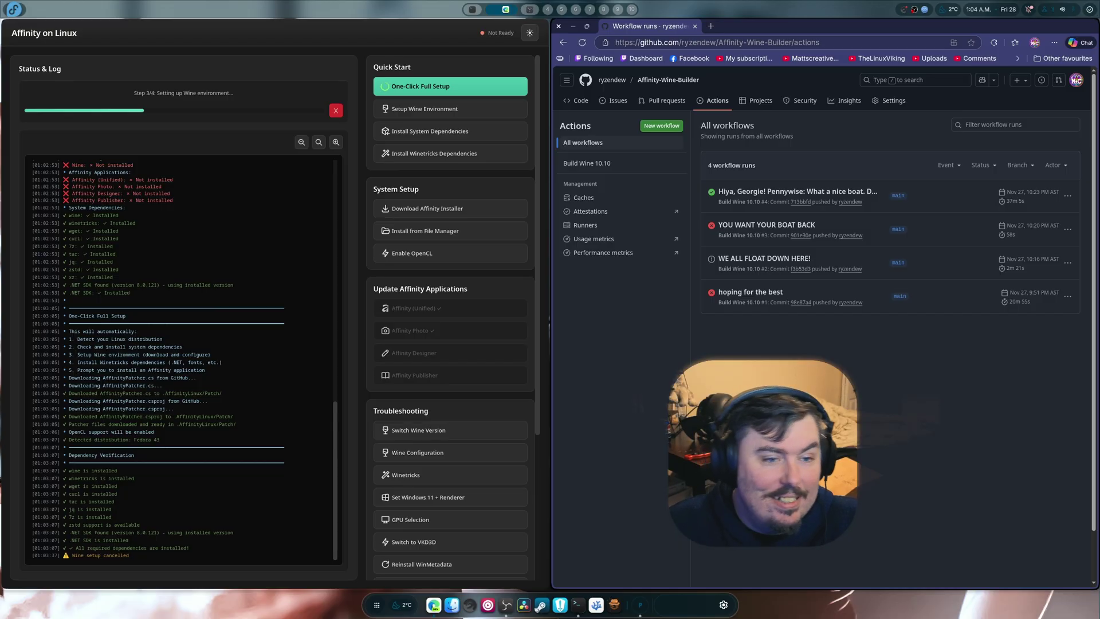
Review successful run #4, its build job steps and artifact, then close the browser
left_click(771, 192)
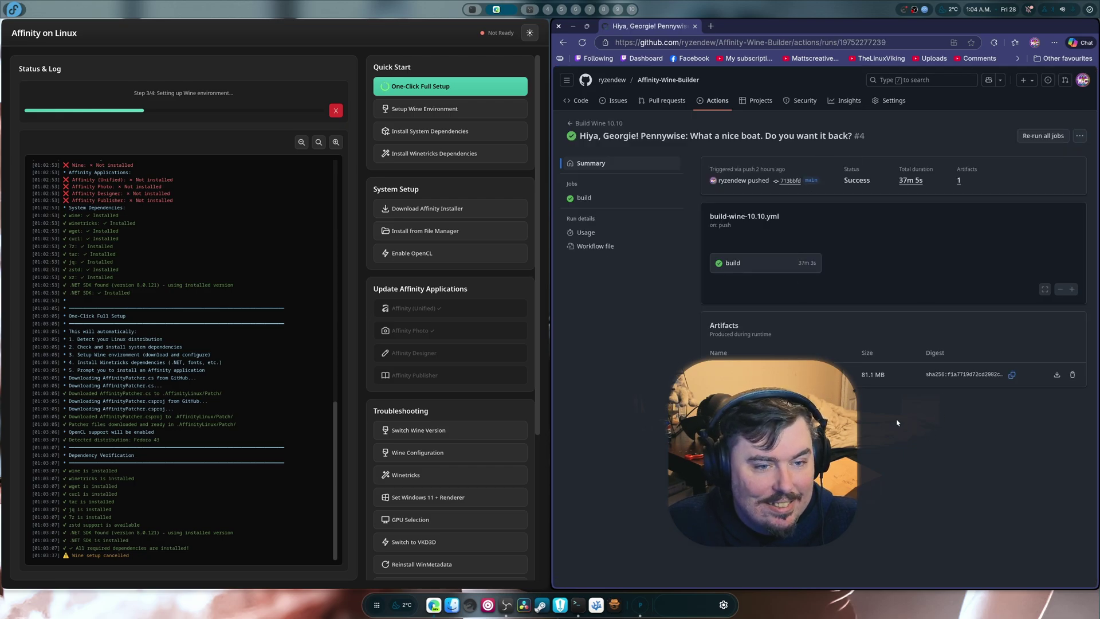
left_click(724, 268)
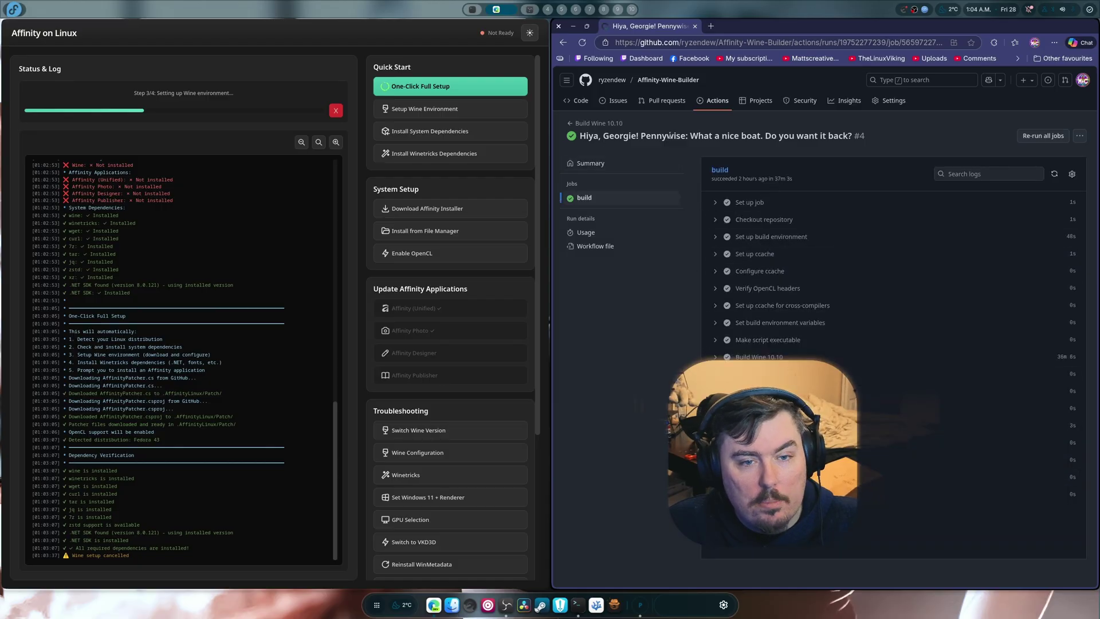
left_click(713, 100)
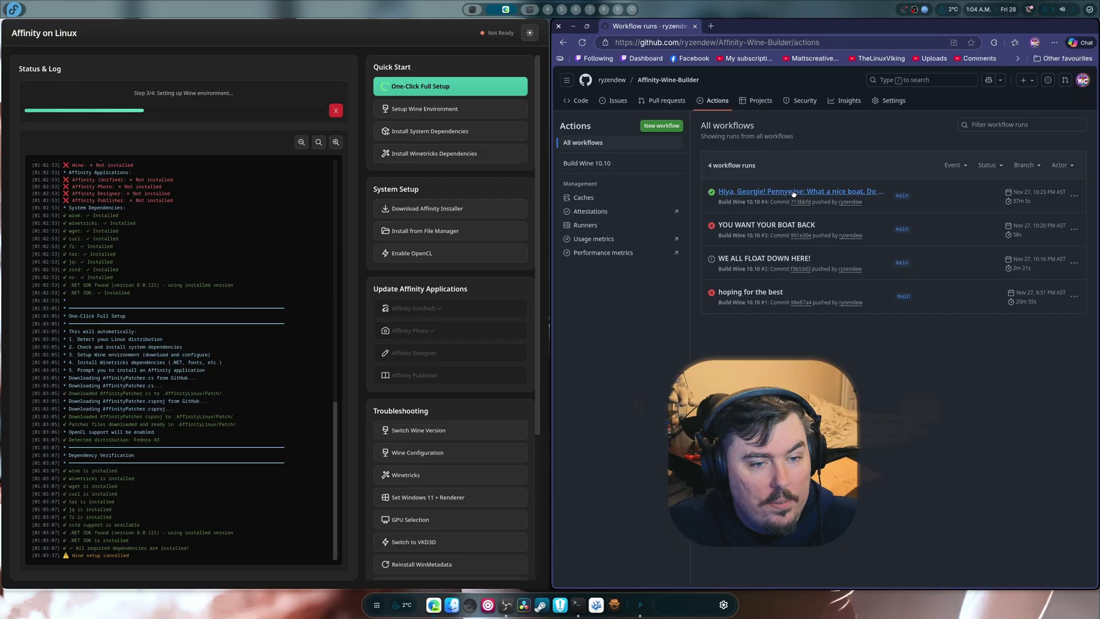
left_click(794, 193)
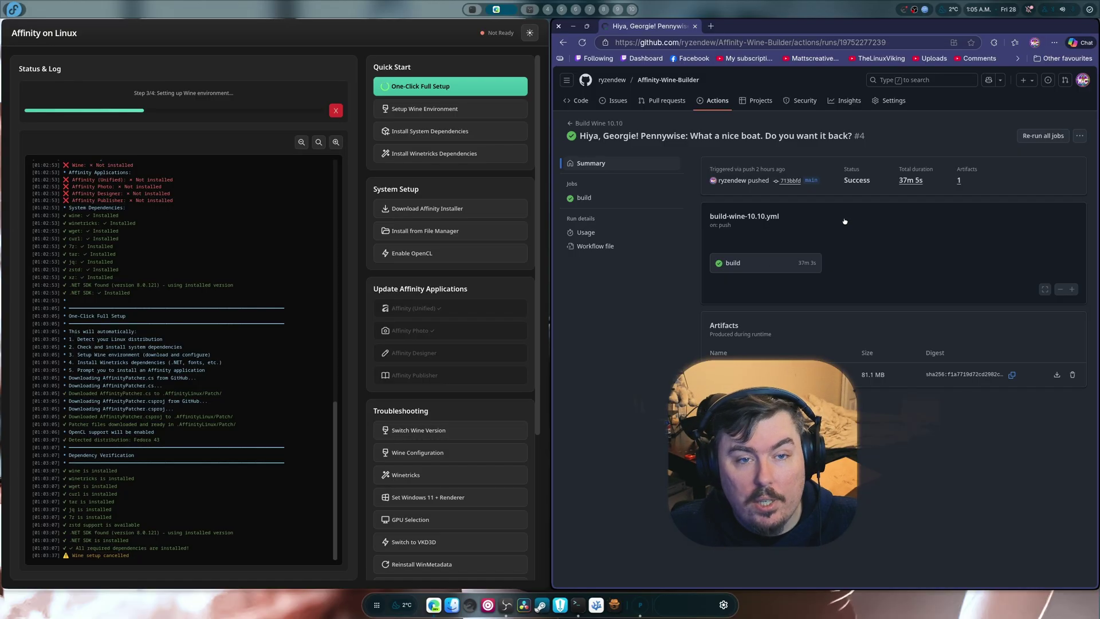
left_click(560, 25)
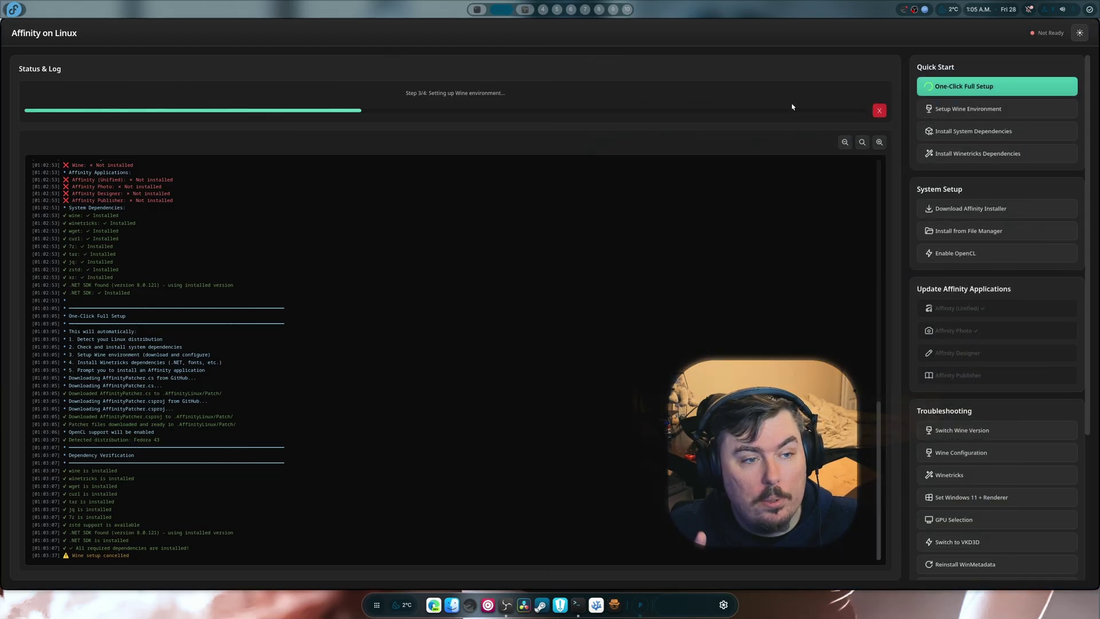
Uninstall the existing Affinity Linux installation from Troubleshooting, confirming removal of all files
scroll(974, 344, "down", 5)
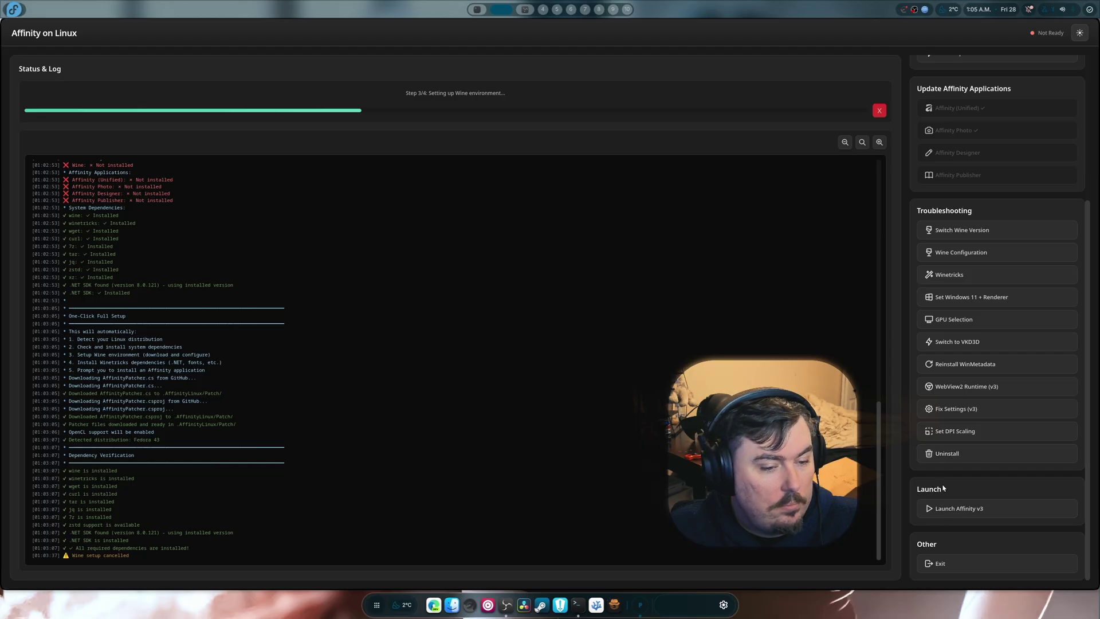
left_click(947, 453)
left_click(609, 362)
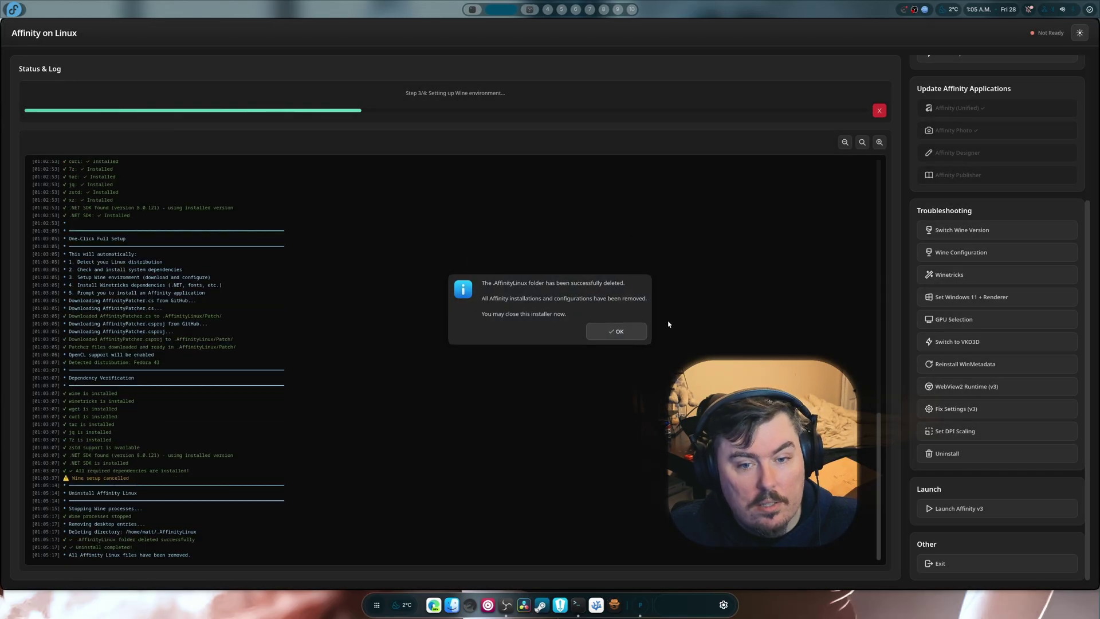
left_click(620, 325)
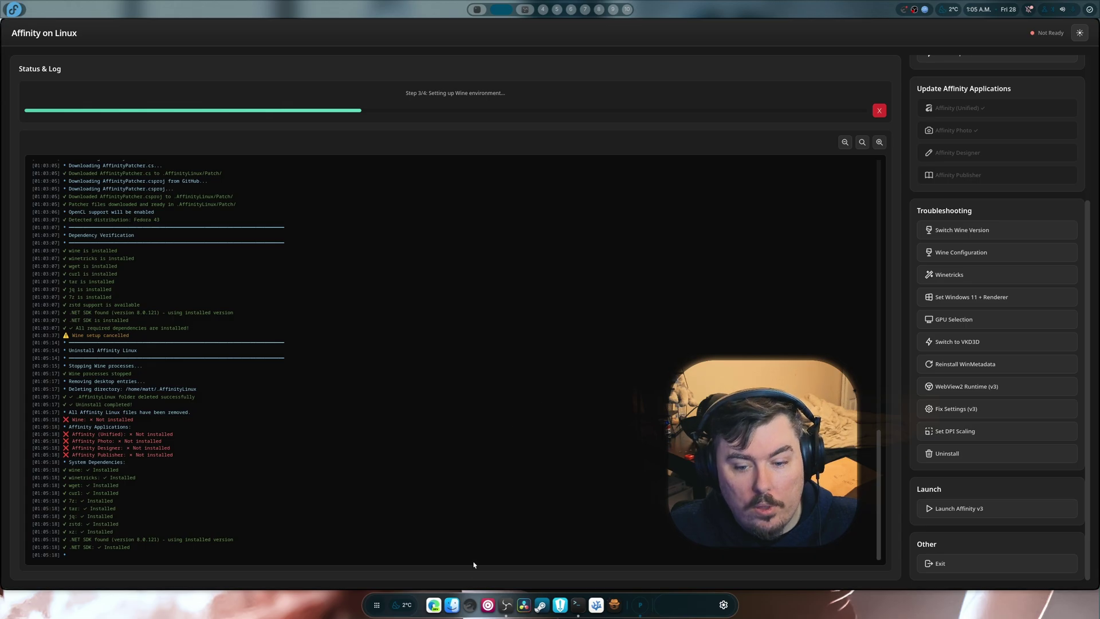
Open a browser window and load the pasted AffinityOnLinux GitHub repository URL
left_click(434, 605)
type("https://github.com/ryzendew/AffinityOnLinux")
key("Return")
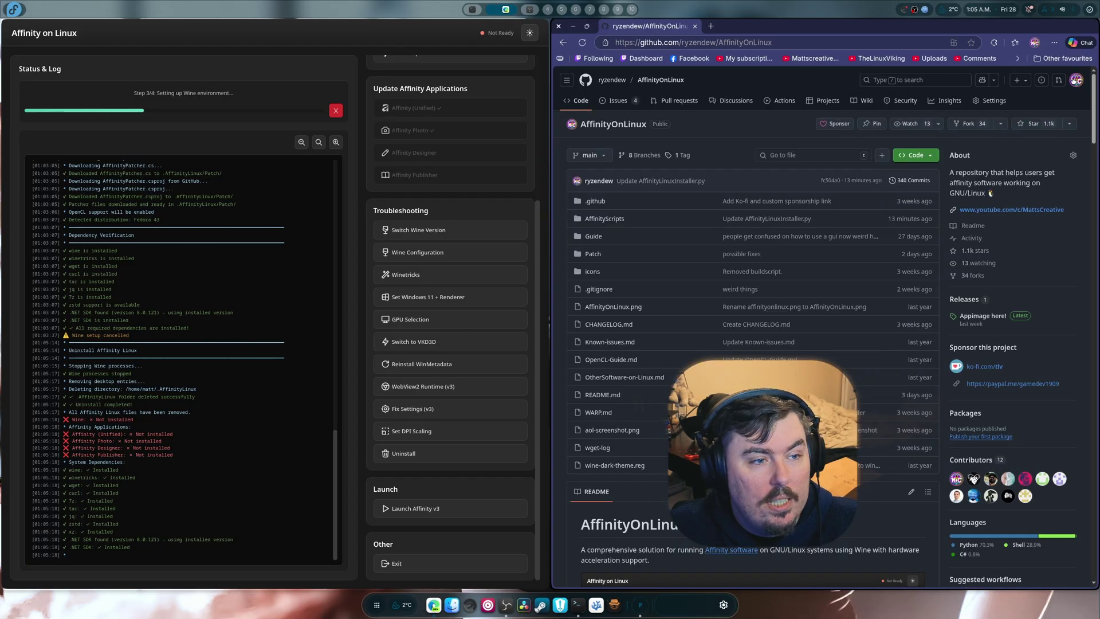
List the closed pull requests of the Affinity-Wine-Builder repository
left_click(1076, 80)
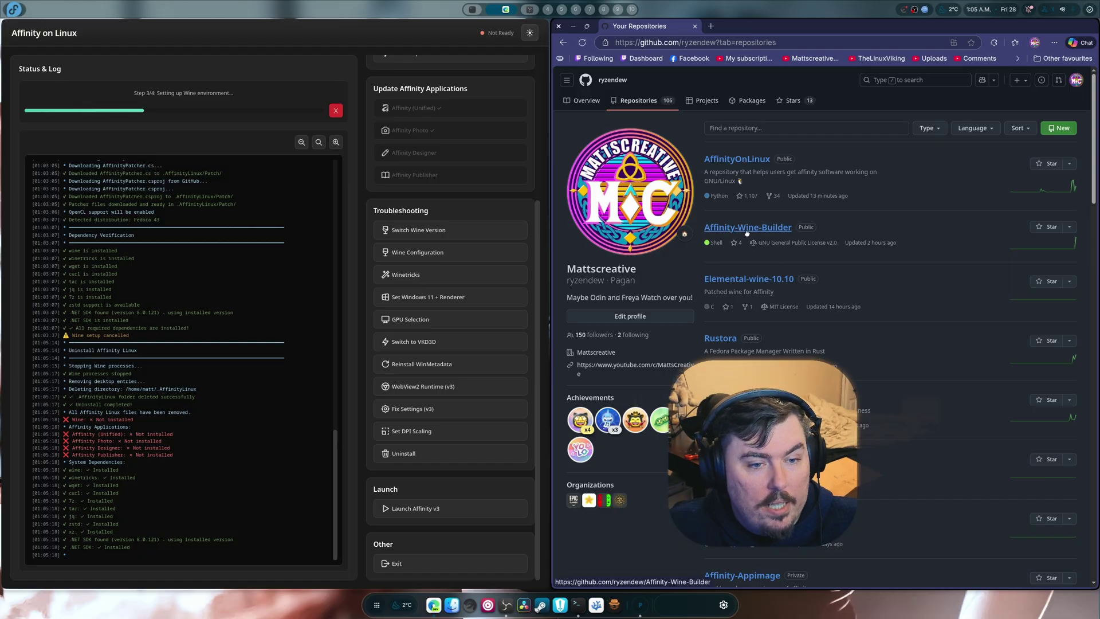
left_click(747, 229)
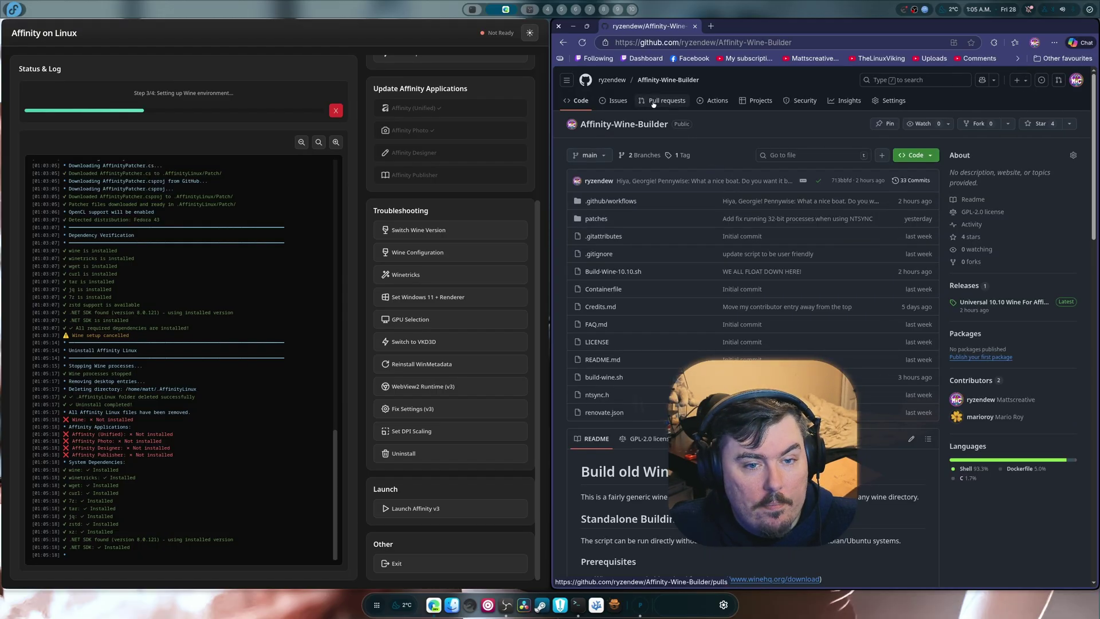
left_click(653, 104)
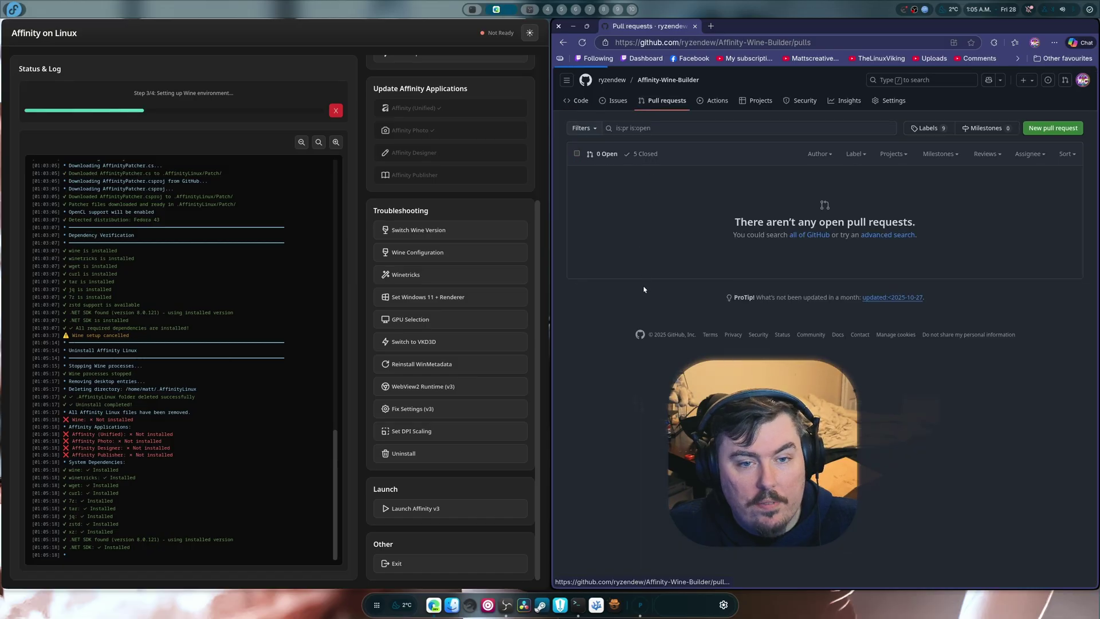
left_click(646, 154)
Open the More patches, Sync updates, wine 10.11, Add revert patch and Add fix running PRs in tabs
right_click(674, 300)
left_click(696, 310)
right_click(648, 273)
left_click(670, 282)
right_click(637, 245)
left_click(660, 255)
right_click(616, 218)
left_click(637, 226)
right_click(635, 190)
left_click(659, 197)
Review the files changed in the More patches and Sync updates (#3) pull requests
key("ctrl+Tab")
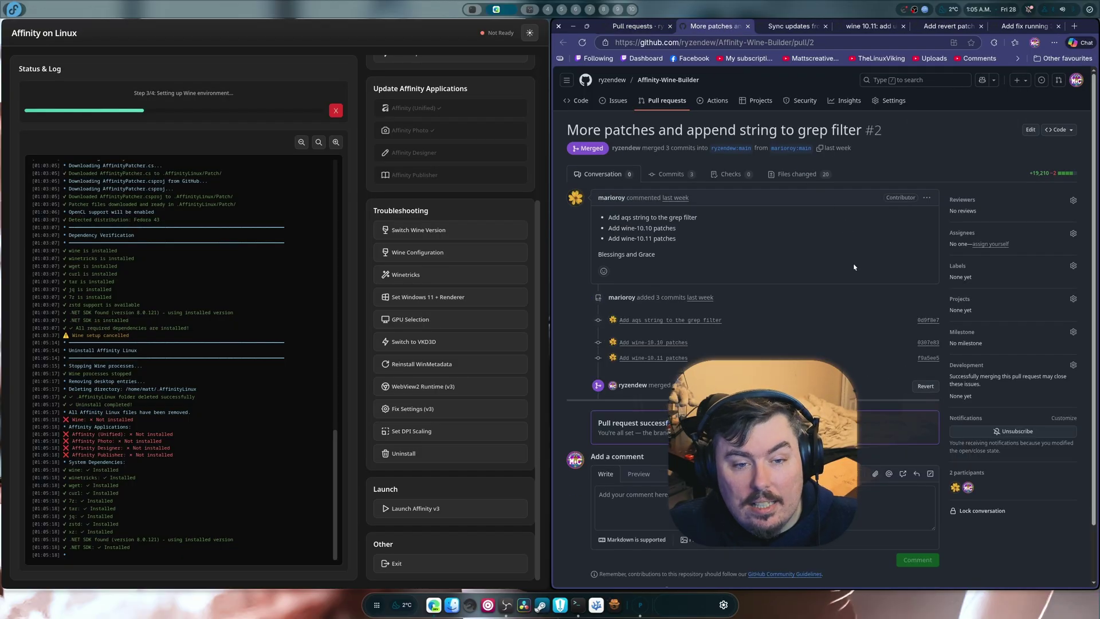
left_click(796, 174)
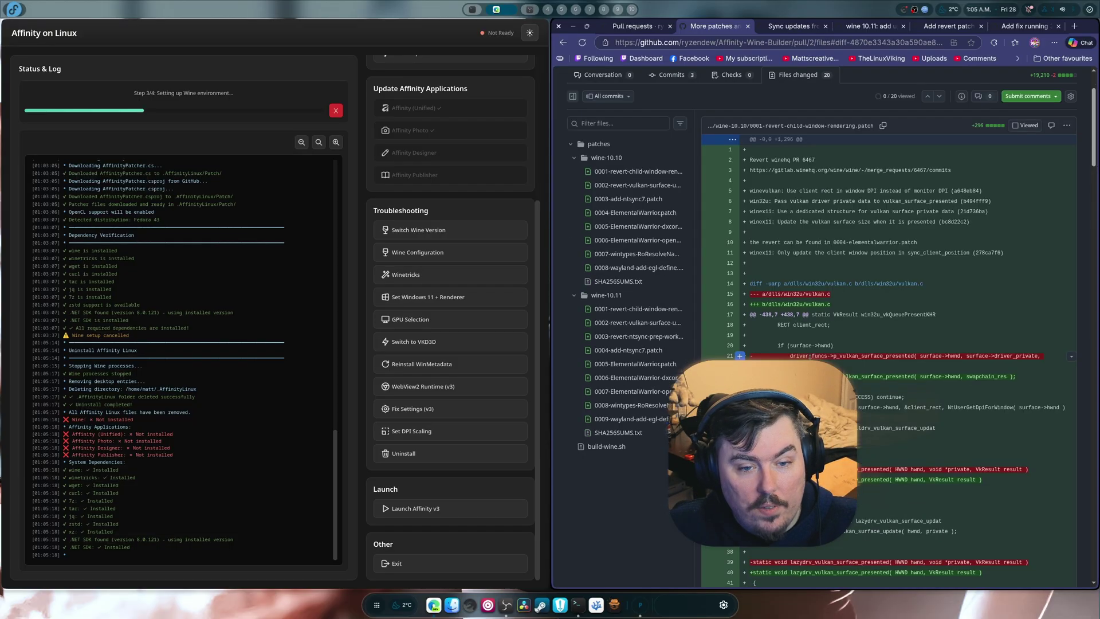
scroll(621, 308, "up", 2)
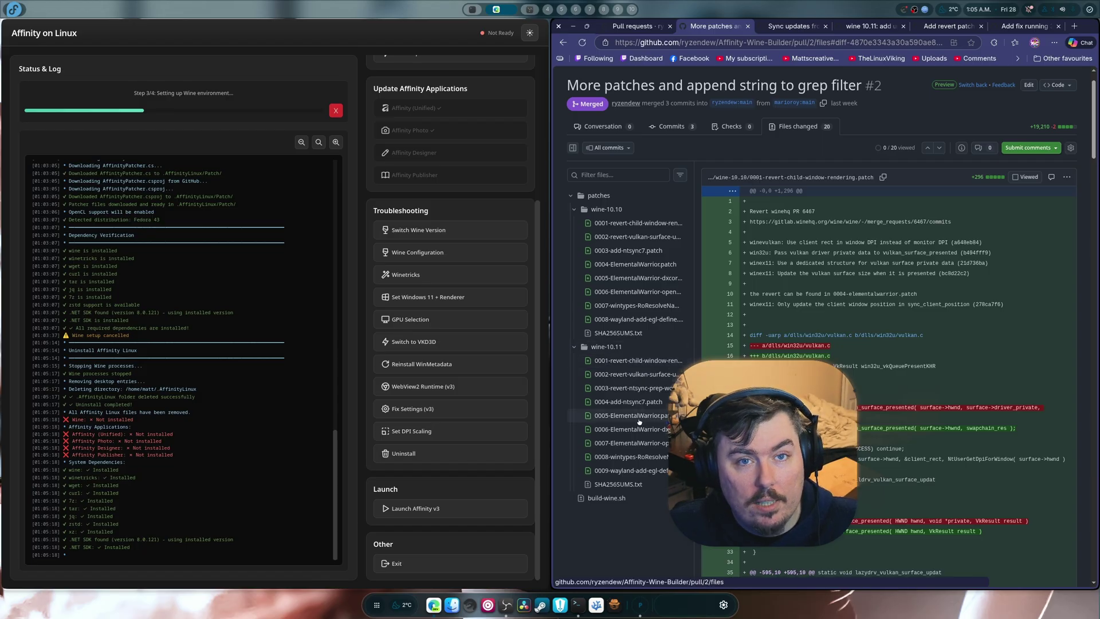
left_click(796, 26)
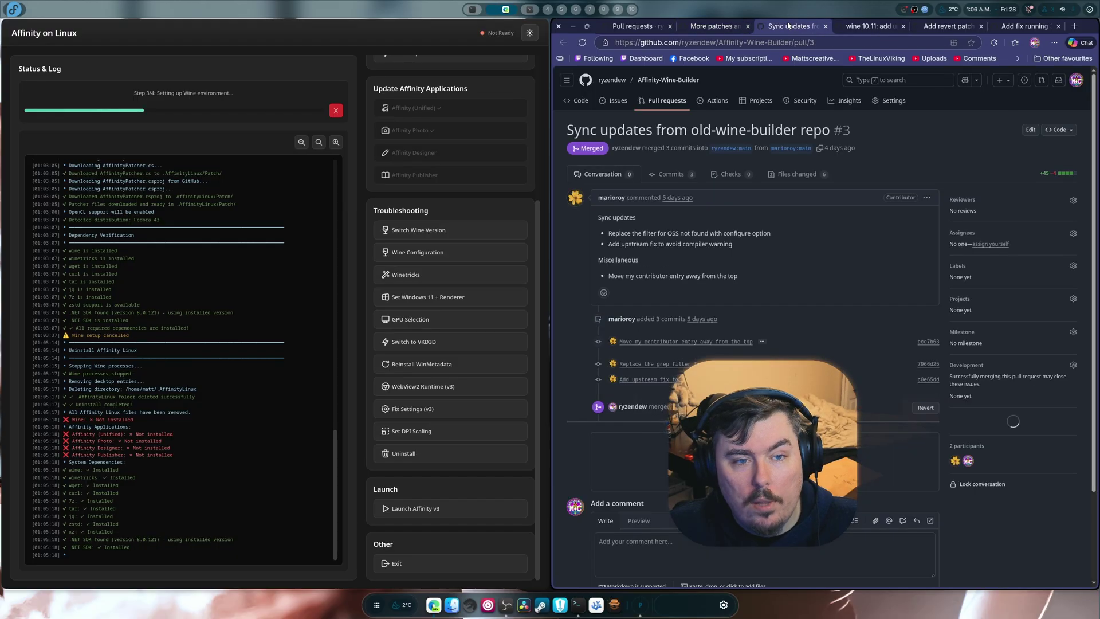
left_click(797, 174)
scroll(888, 287, "down", 10)
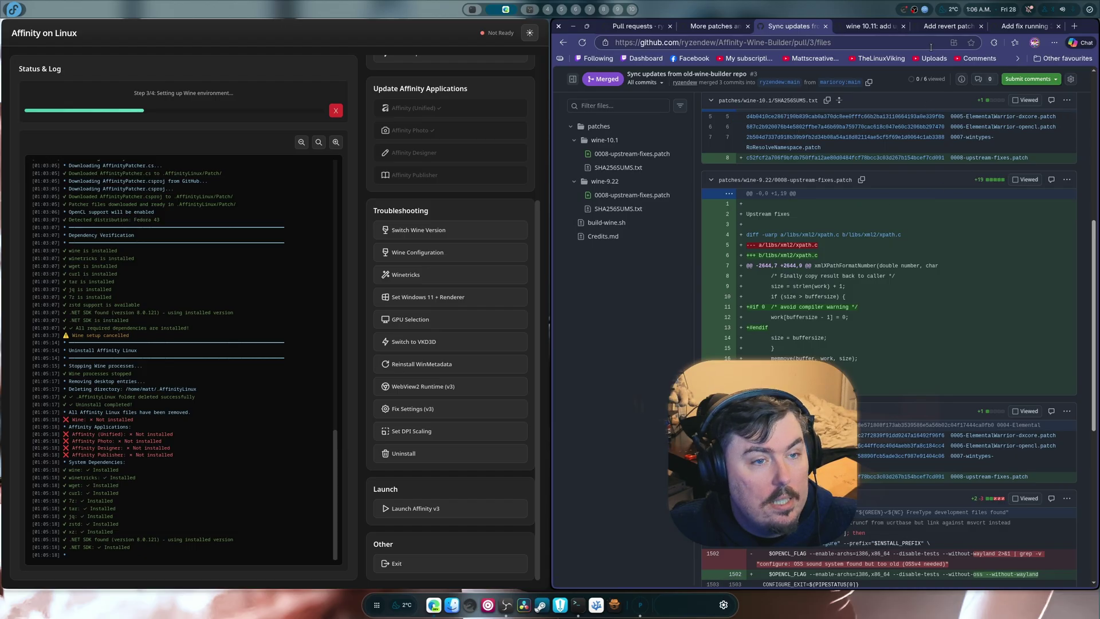
Review the wine 10.11 (#4) patch diff, then the Add revert patch and Add fix running PRs
left_click(877, 26)
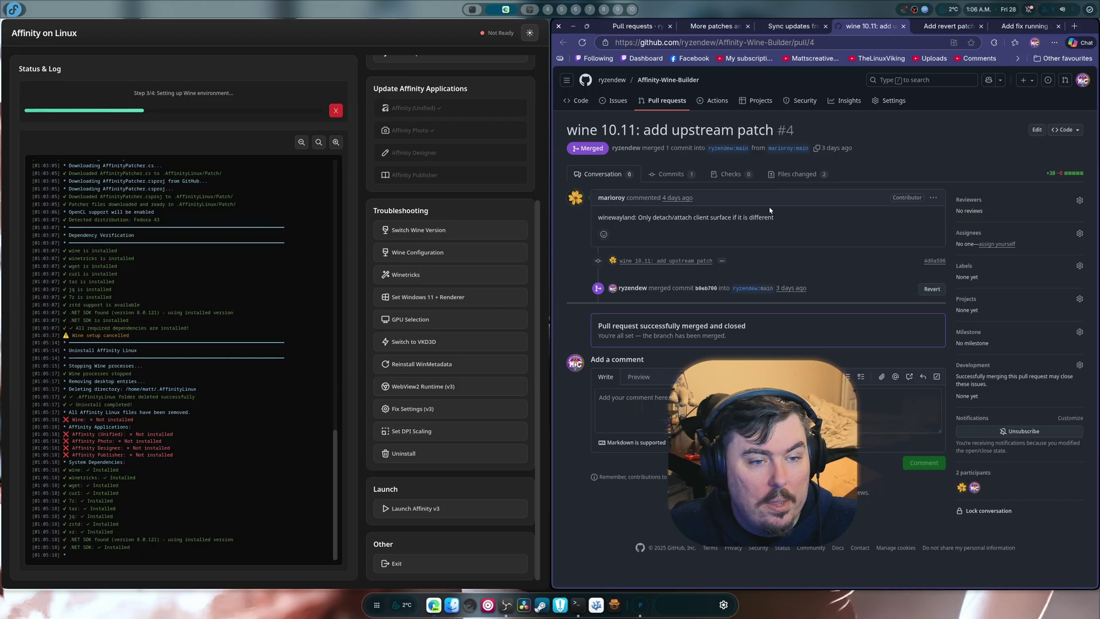
left_click(793, 175)
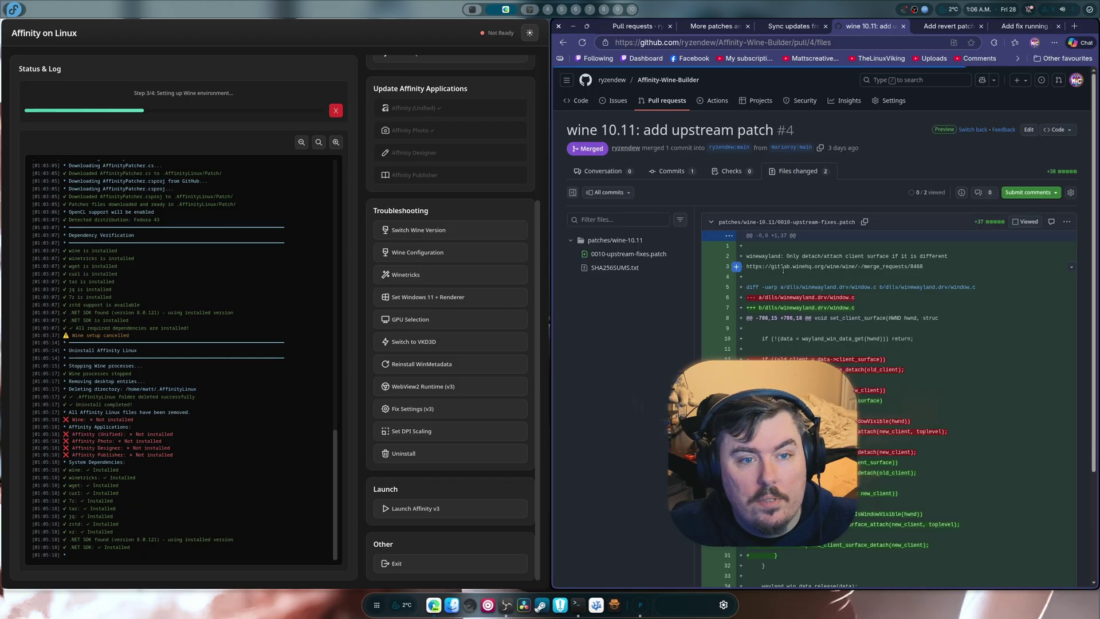
scroll(784, 269, "down", 3)
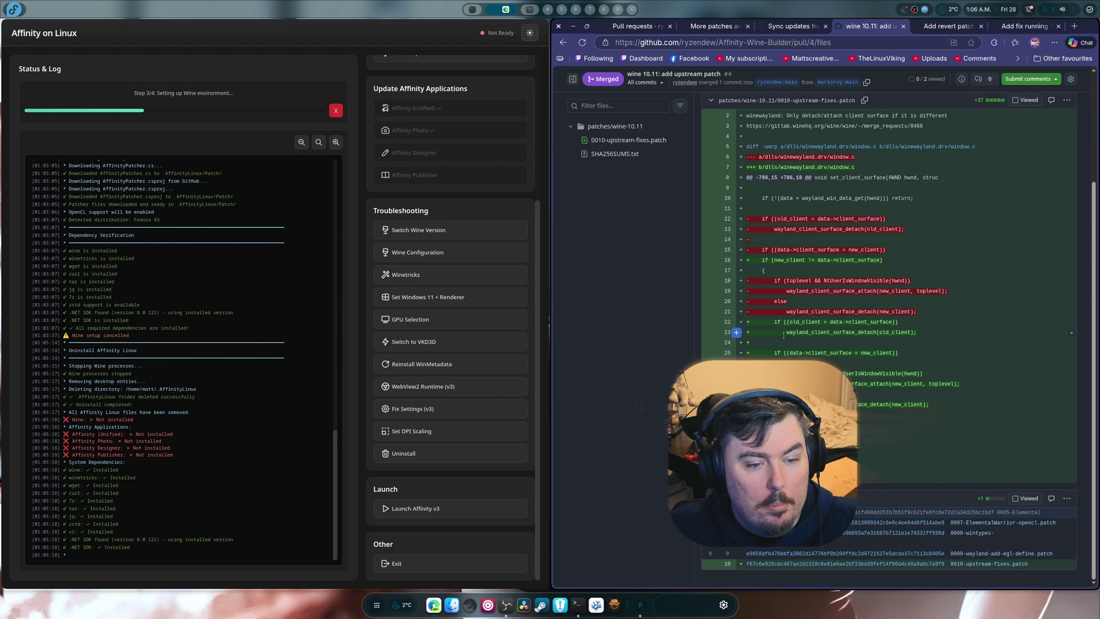
left_click(942, 28)
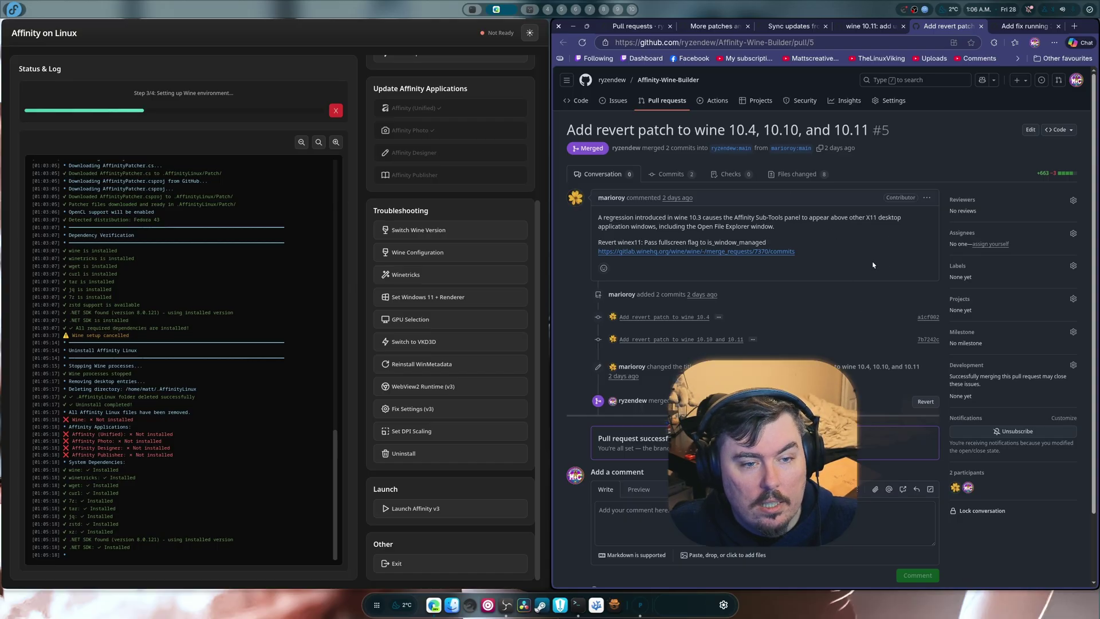
left_click(1004, 27)
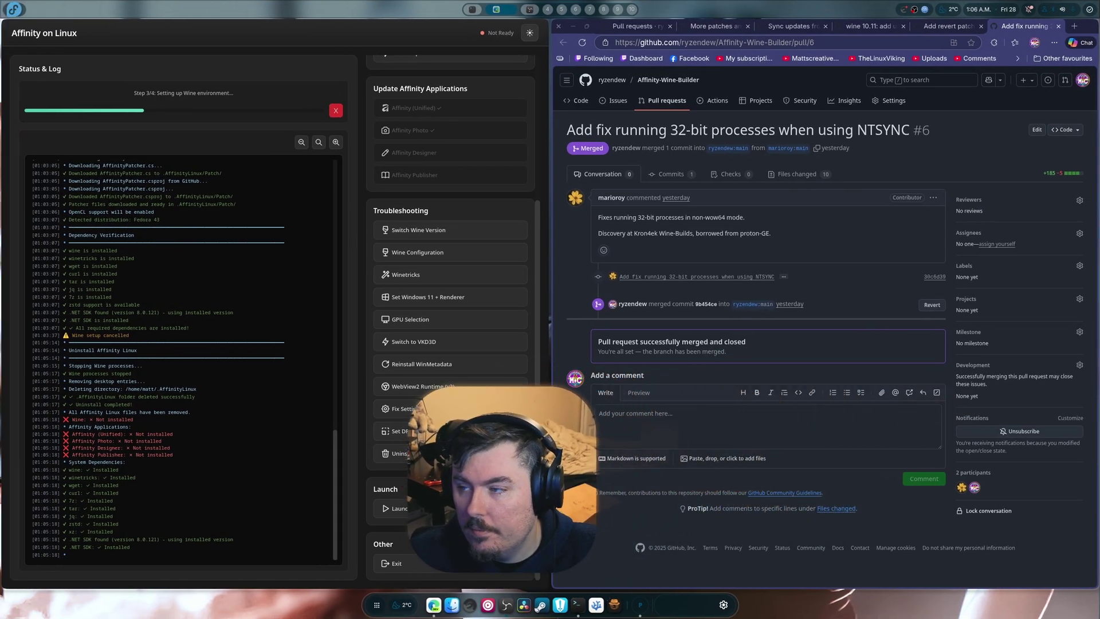
left_click(675, 316)
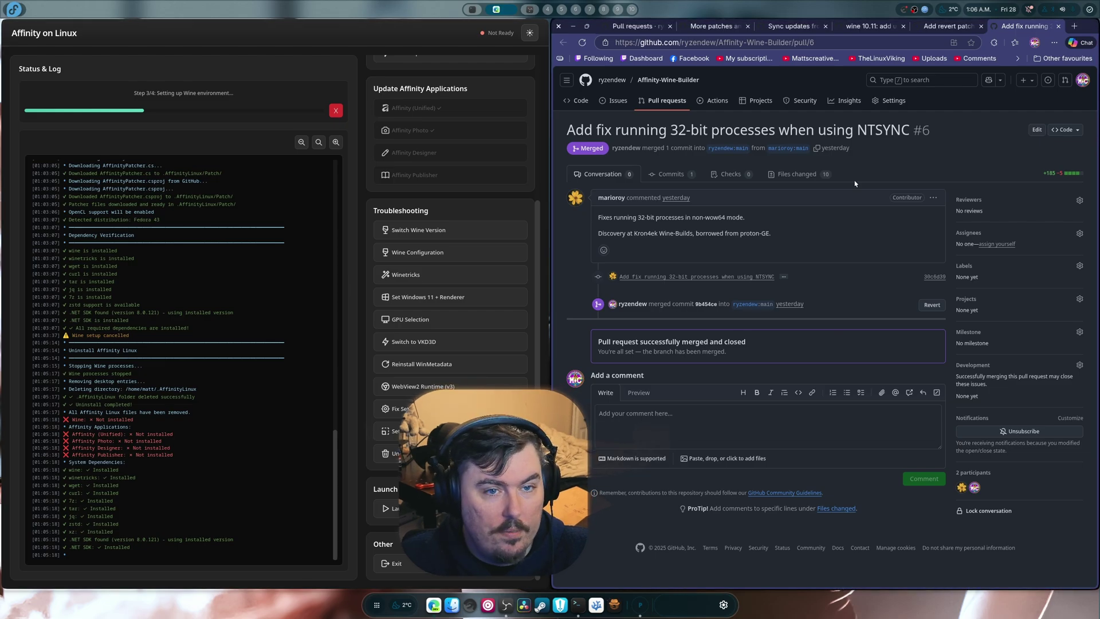
Start One-Click Full Setup with OpenCL enabled and the suggested Wine version accepted
key("super+h")
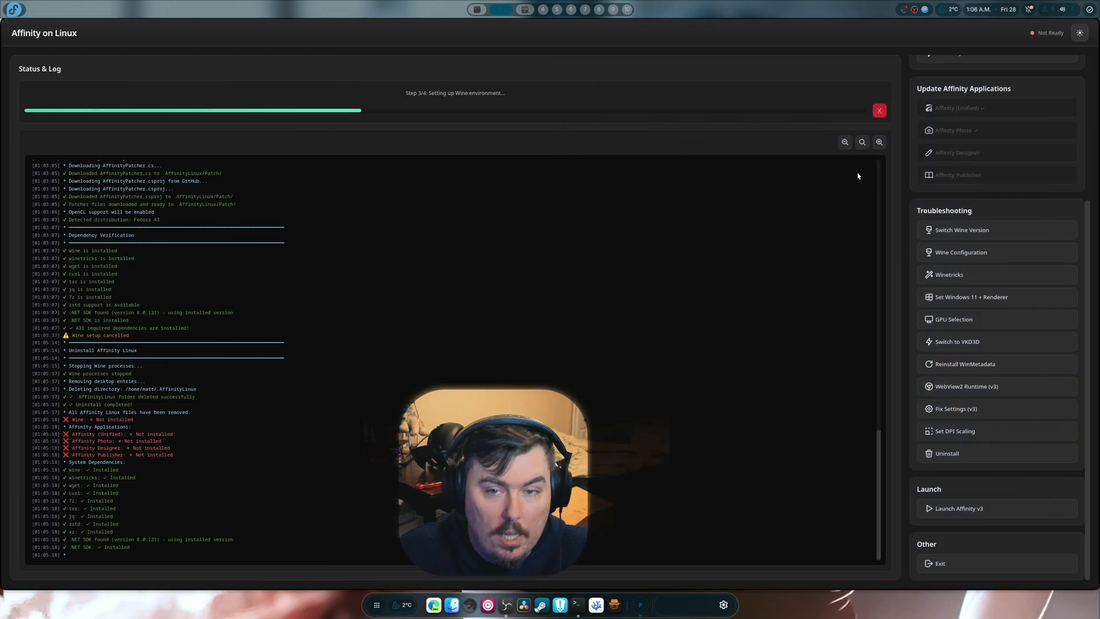
scroll(972, 257, "up", 3)
scroll(972, 258, "up", 3)
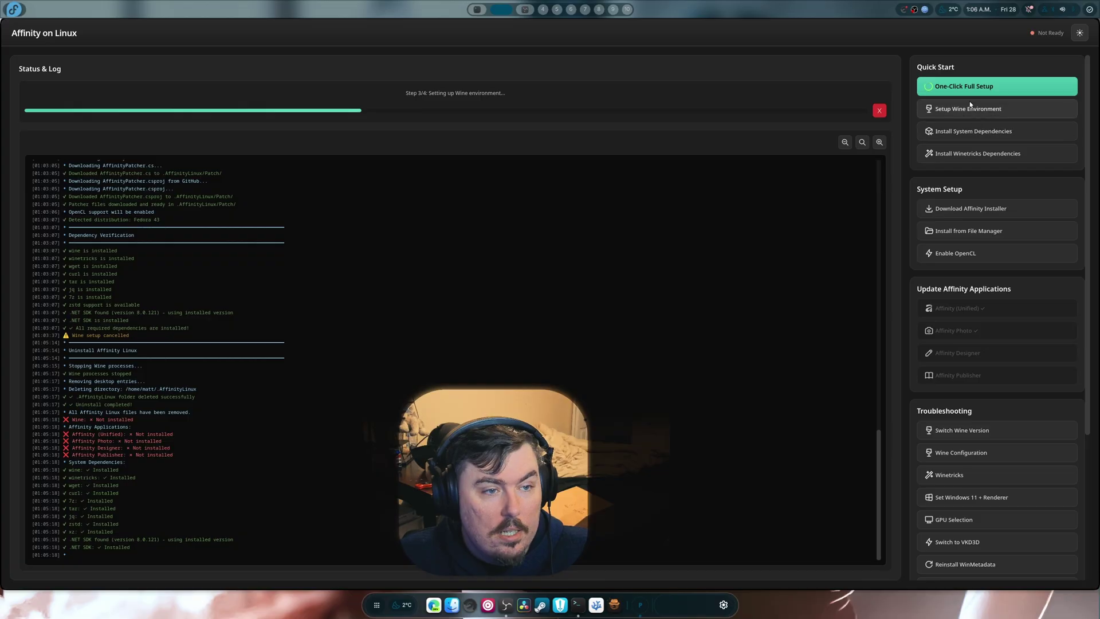
left_click(968, 92)
left_click(553, 352)
left_click(650, 422)
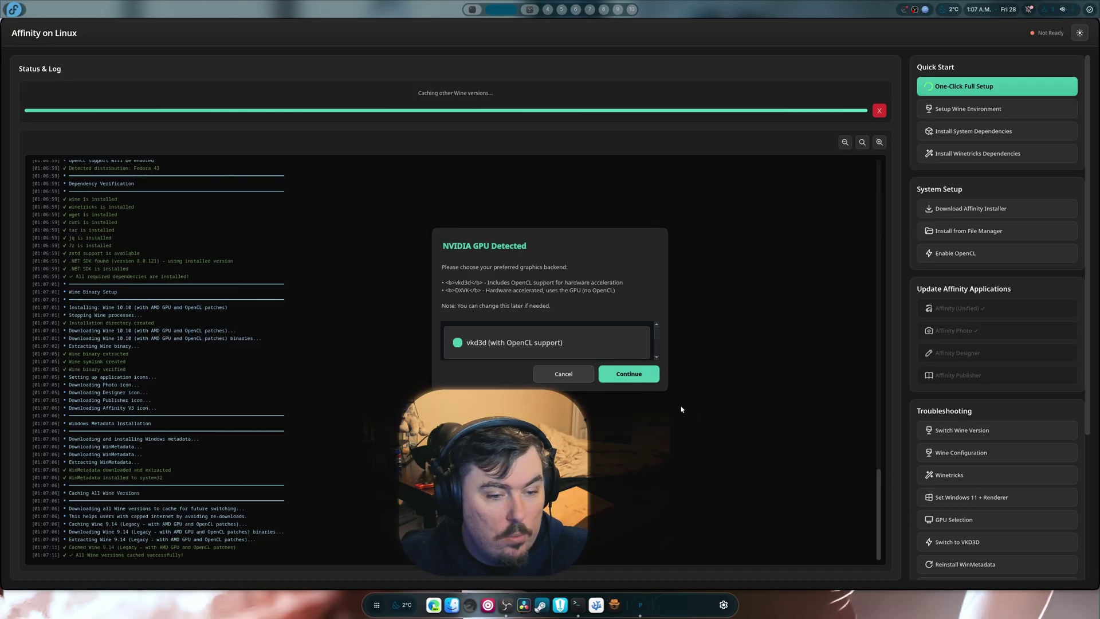
Keep vkd3d with OpenCL as the NVIDIA graphics backend, then briefly open and close the file manager
scroll(553, 351, "down", 1)
scroll(553, 351, "up", 1)
left_click(632, 375)
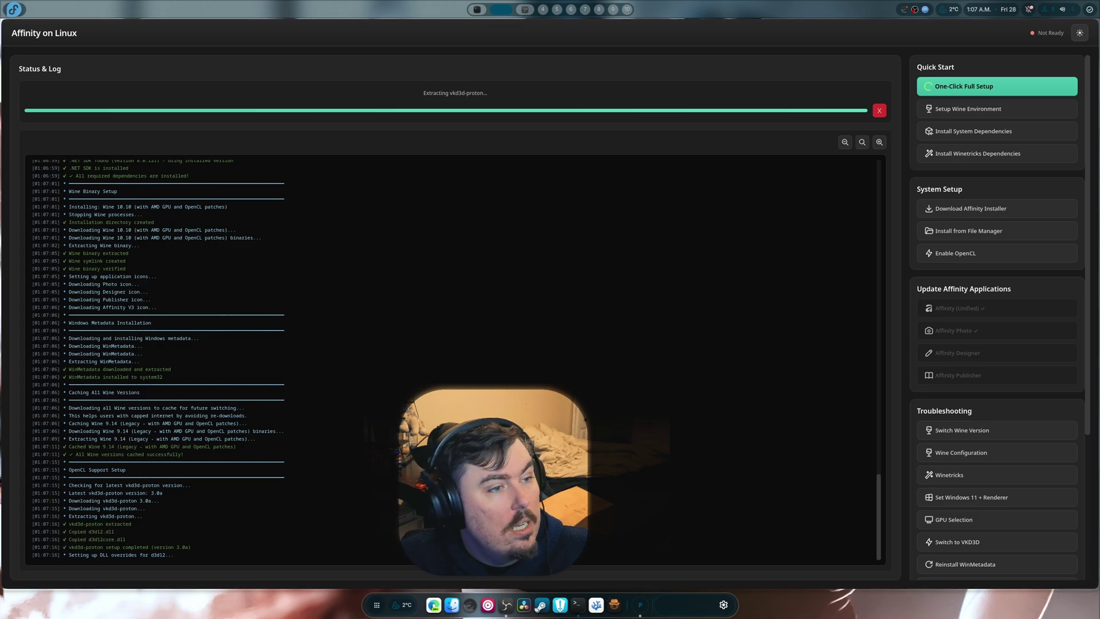
left_click(451, 605)
key("super+q")
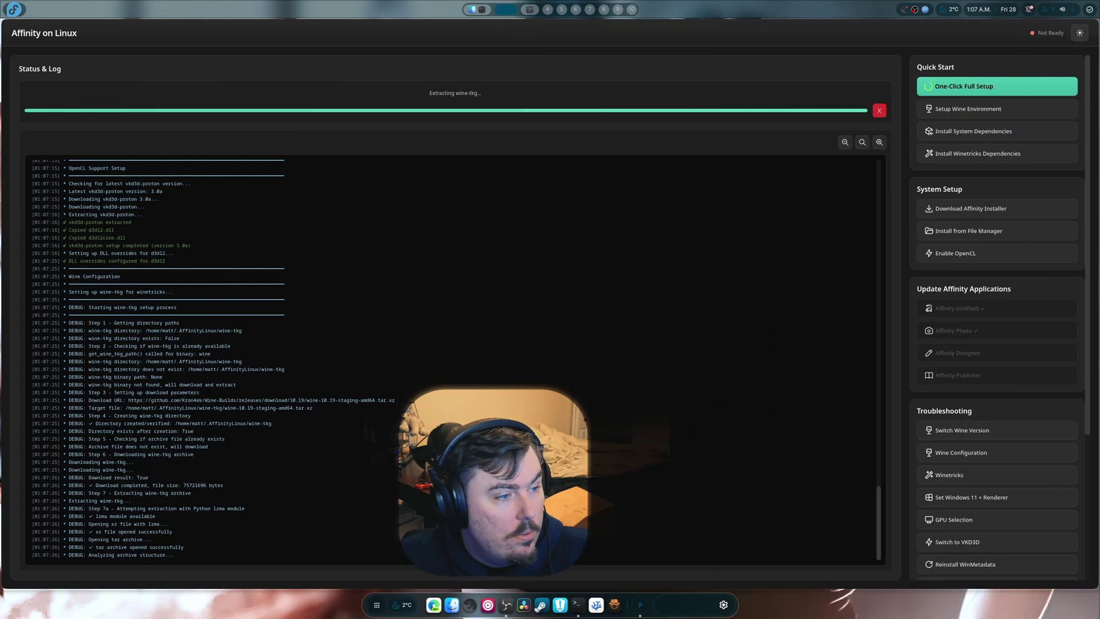
Check the .AffinityLinux folder in the file manager, then close it while setup finishes
key("super+e")
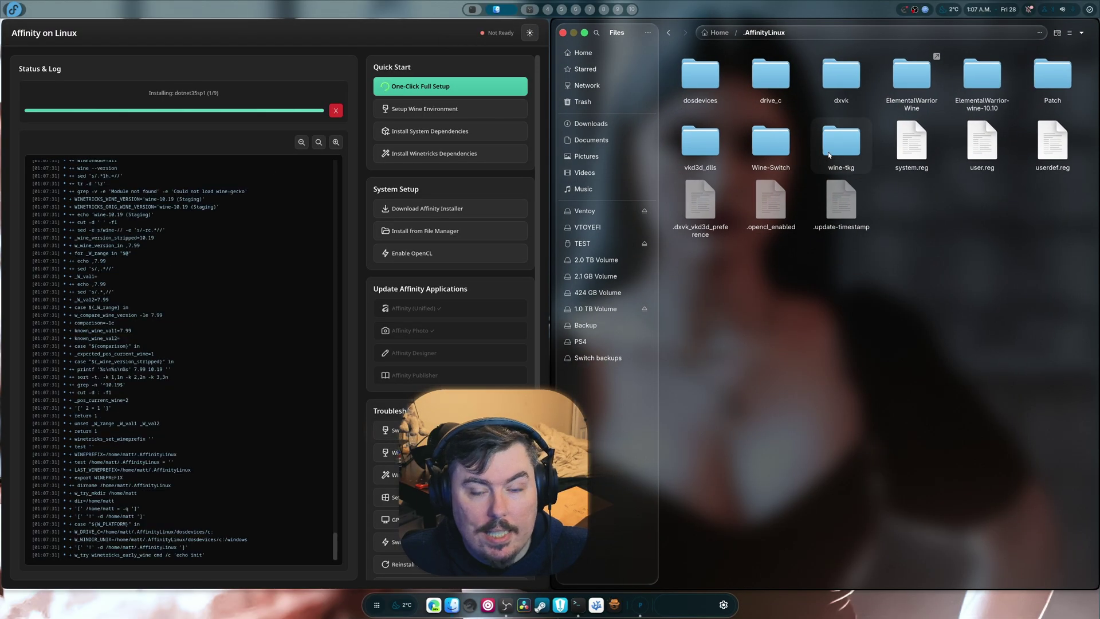
key("super+q")
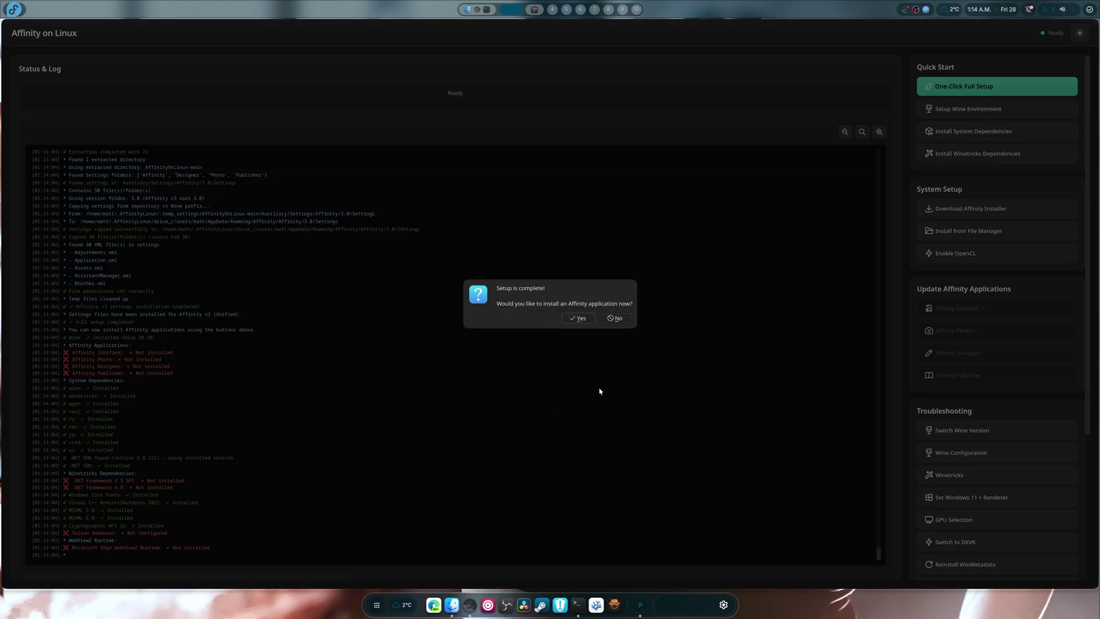
Install Affinity (Unified), downloading its installer automatically from Affinity Studio
left_click(573, 319)
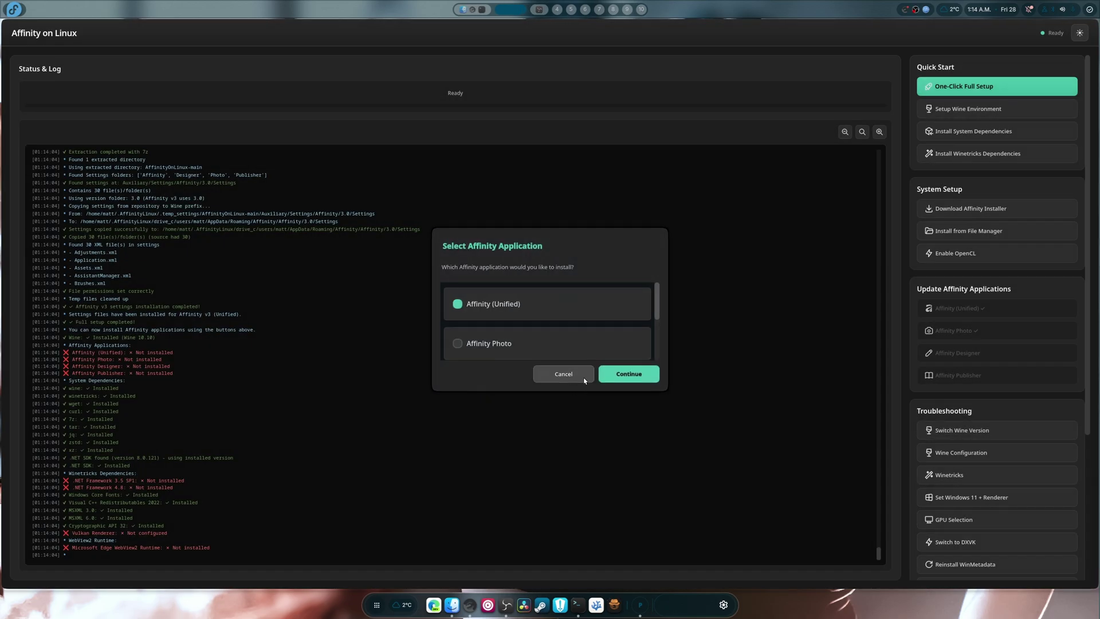
left_click_drag(665, 389, 711, 494)
left_click(691, 484)
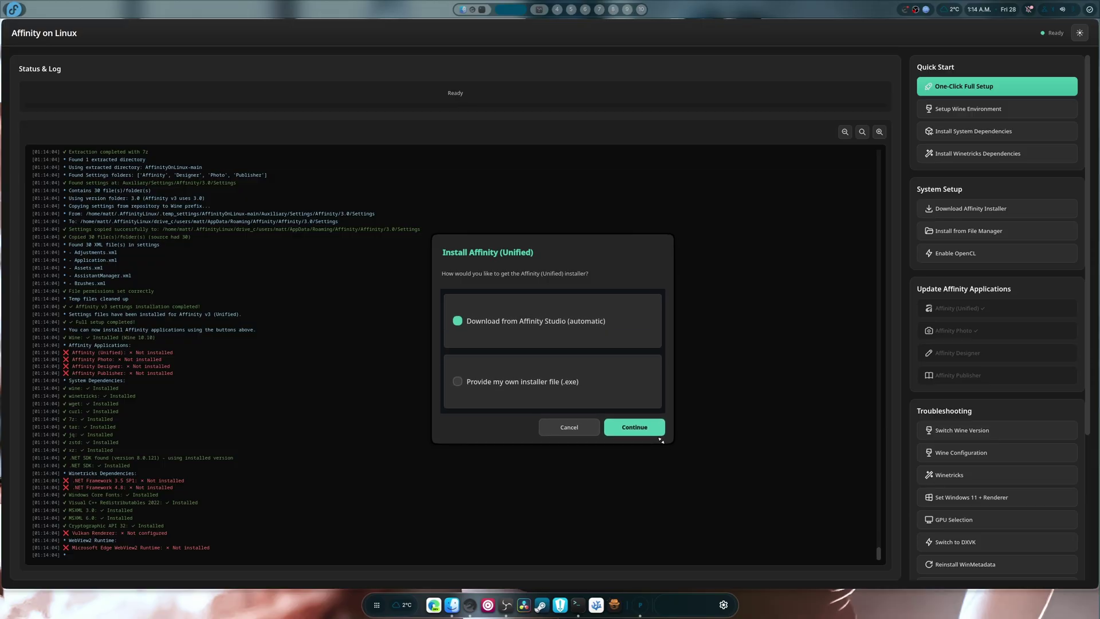
left_click(631, 426)
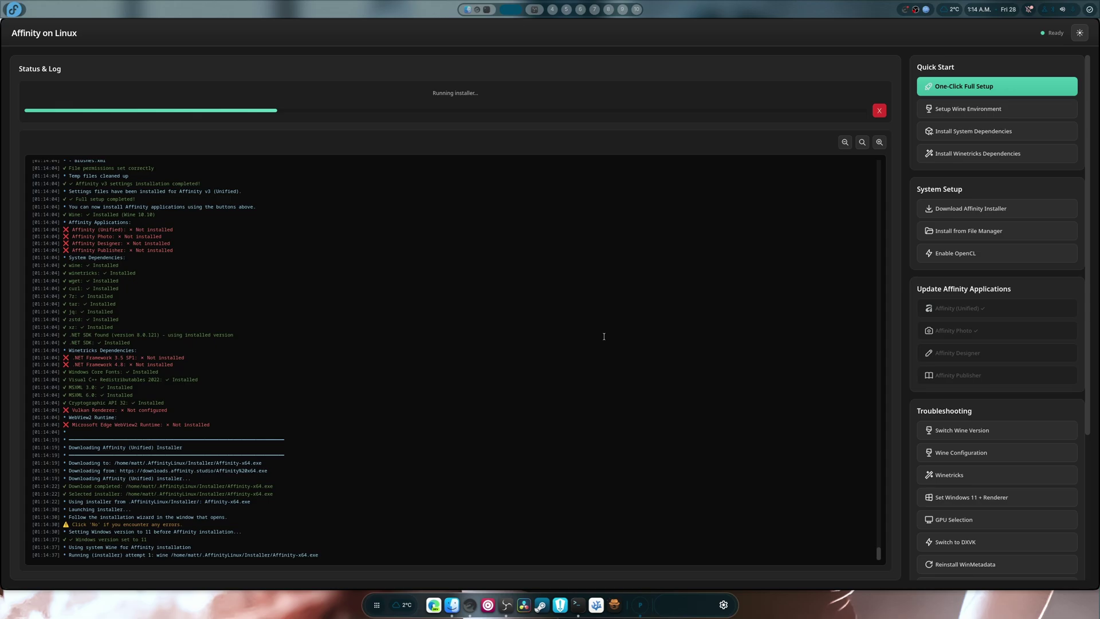
Run the Affinity (Unified) install and dismiss the setup-completed and successfully-installed notices
left_click(559, 347)
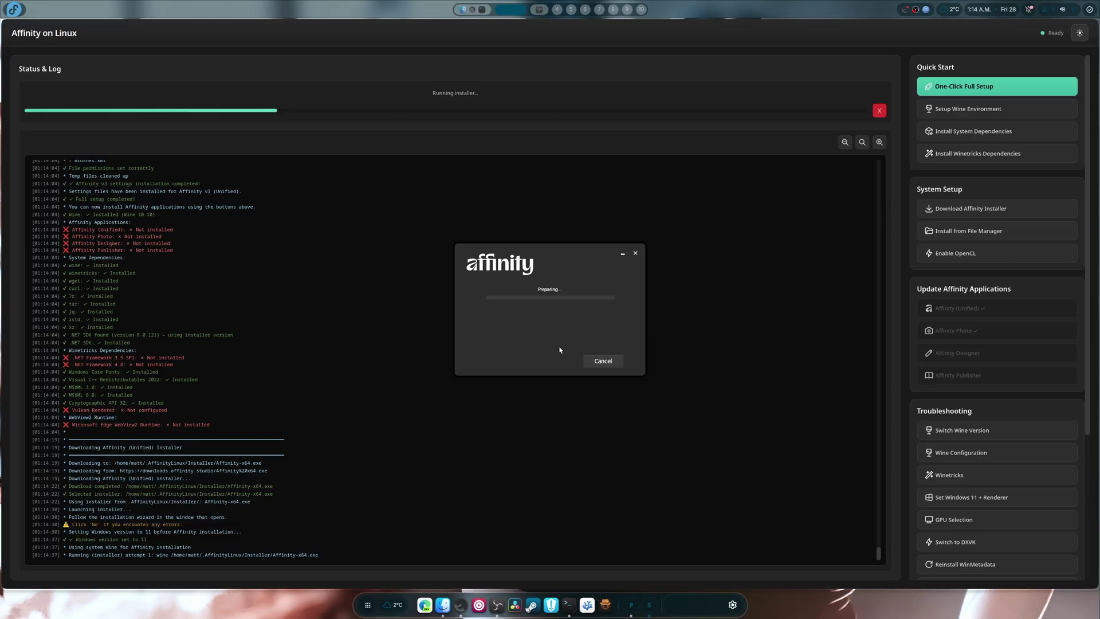
left_click(596, 361)
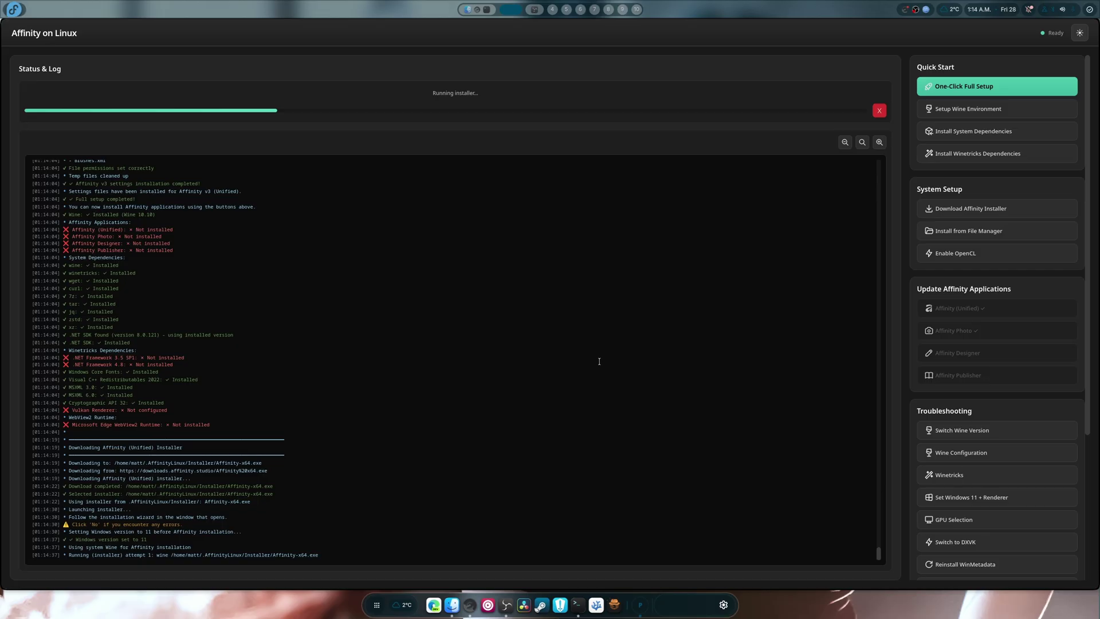
scroll(600, 361, "up", 5)
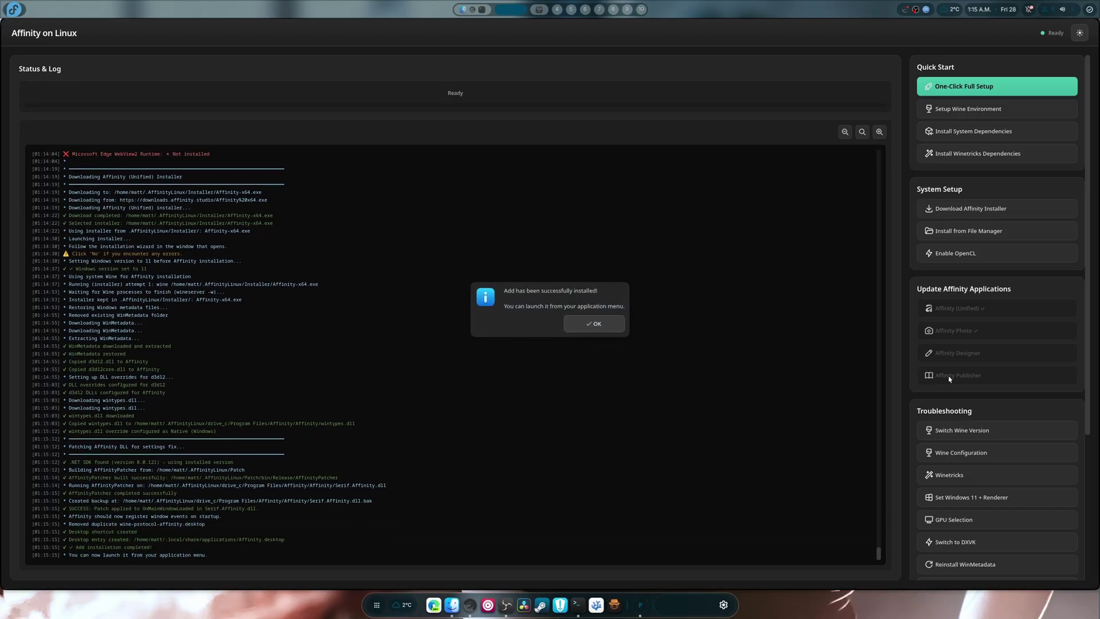
left_click(616, 324)
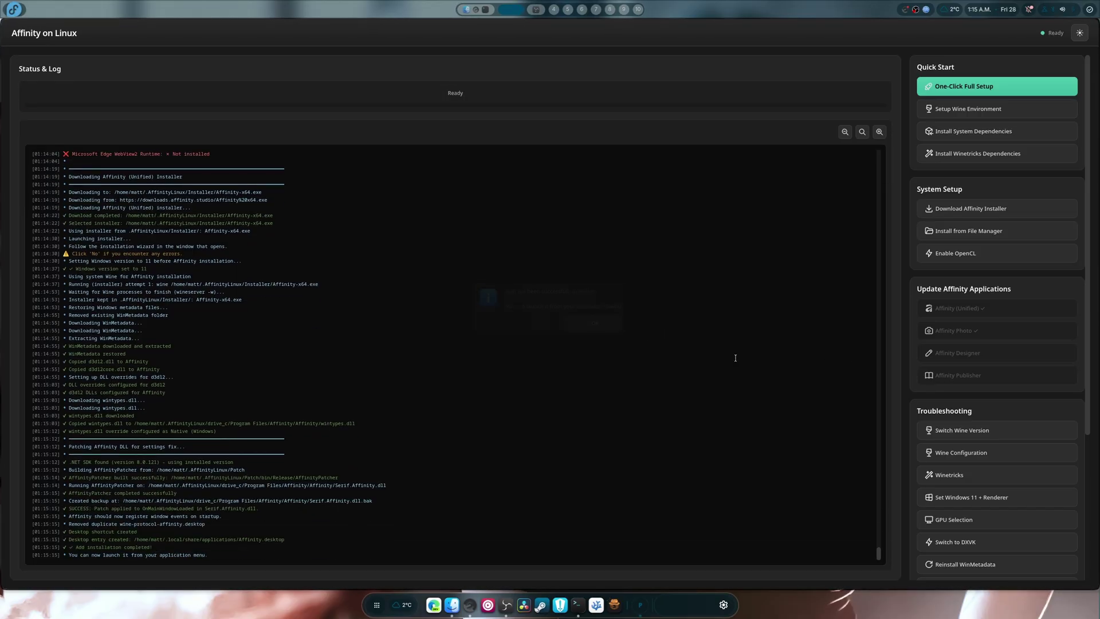
scroll(974, 493, "down", 3)
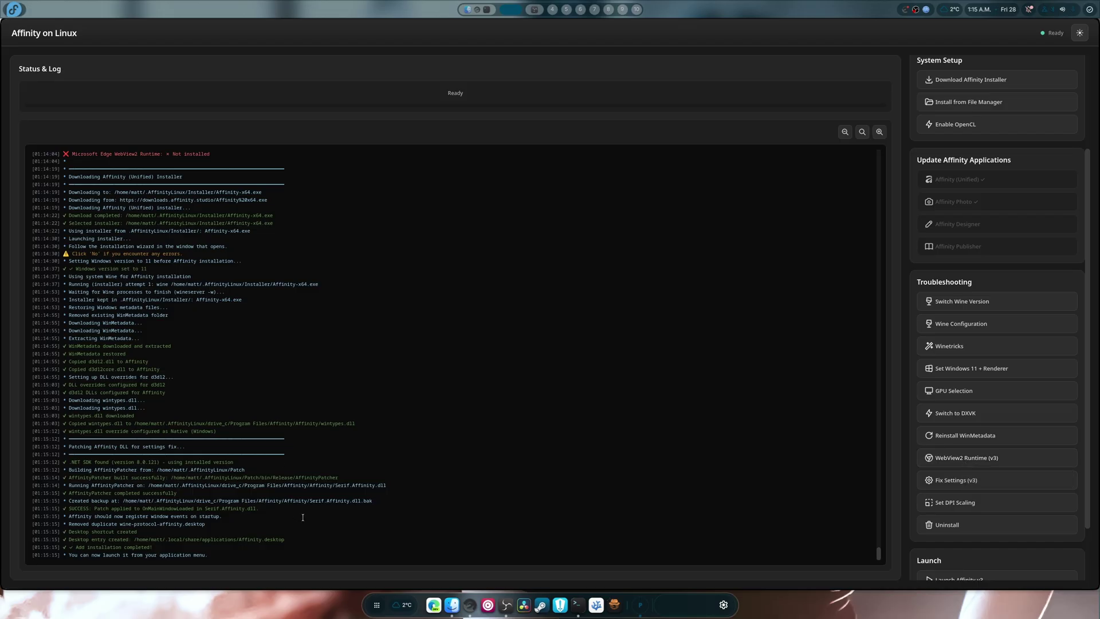
scroll(945, 301, "up", 2)
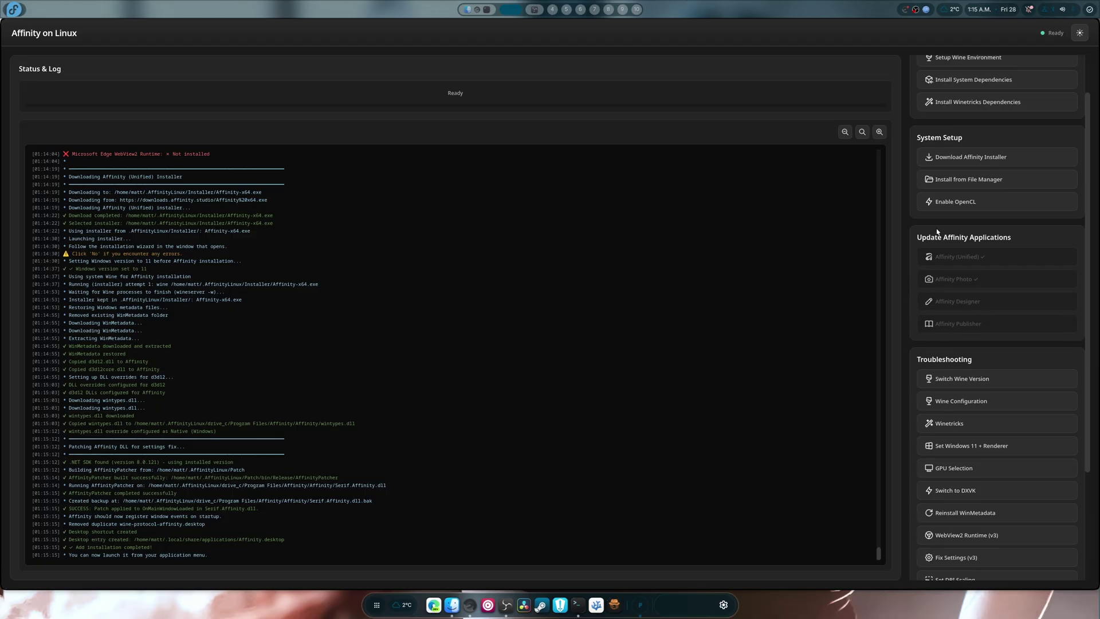
Install Affinity Photo 2.6.5 from its downloaded .exe, then start reinstalling WinMetadata
left_click(955, 180)
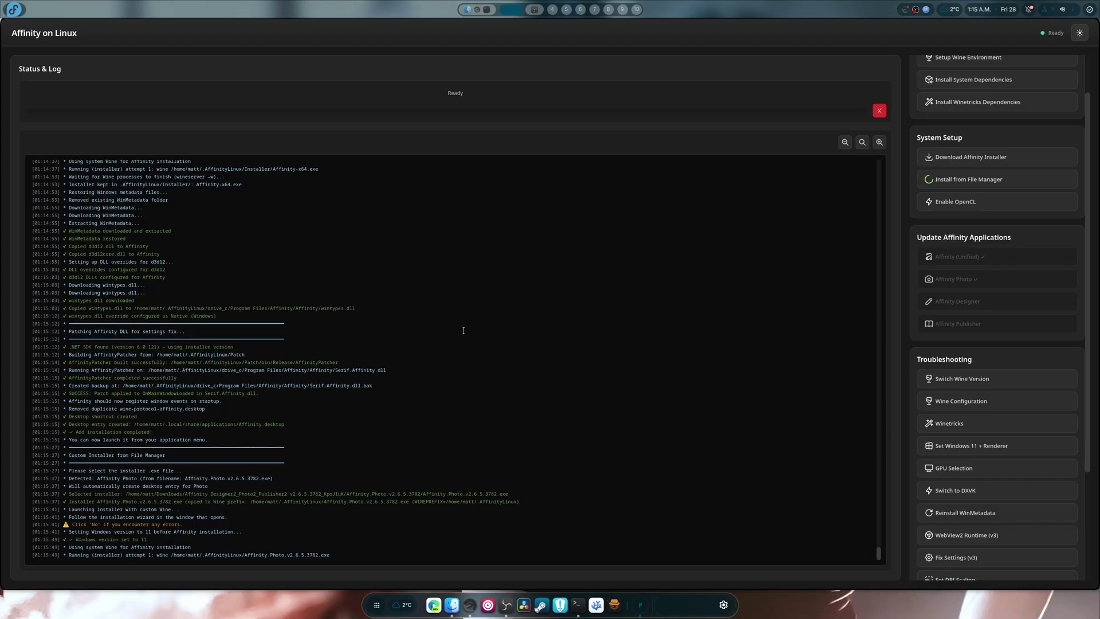
left_click(538, 327)
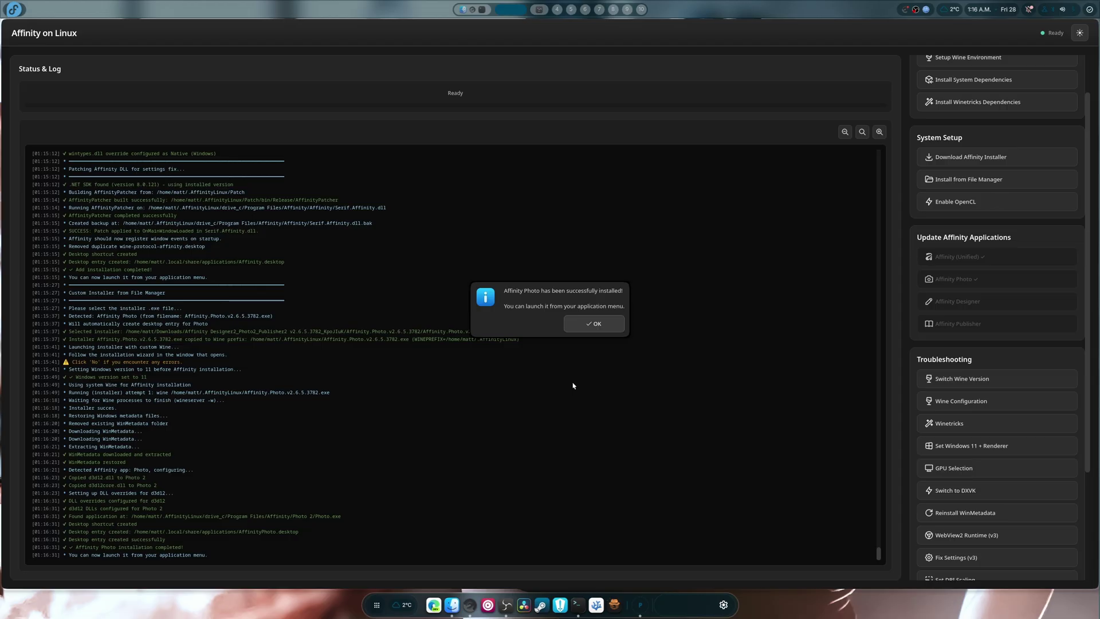
left_click(583, 327)
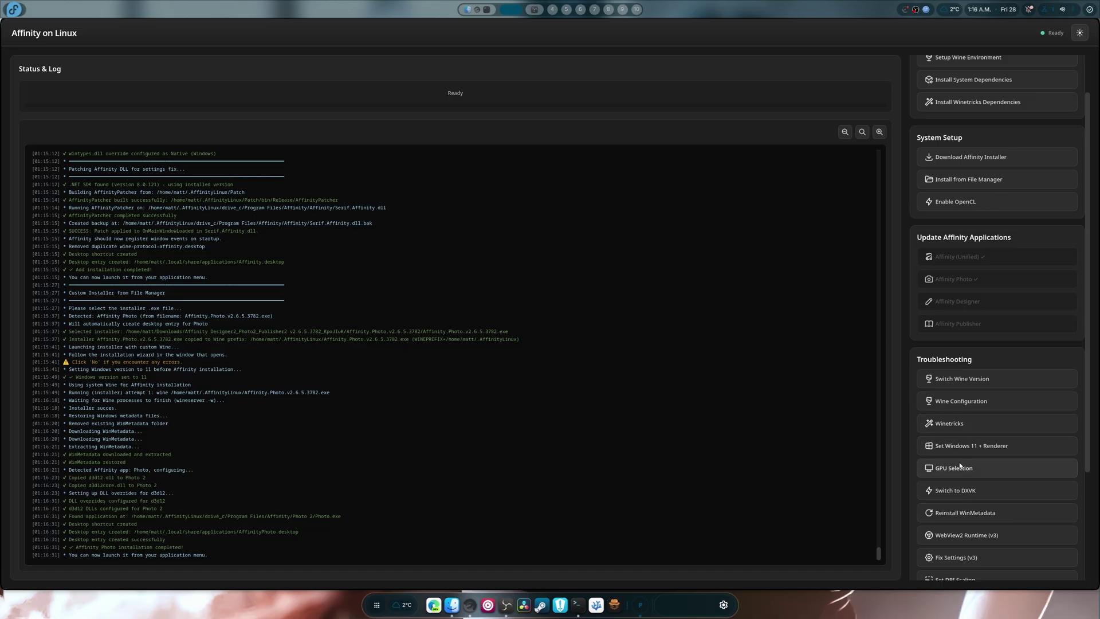
left_click(968, 512)
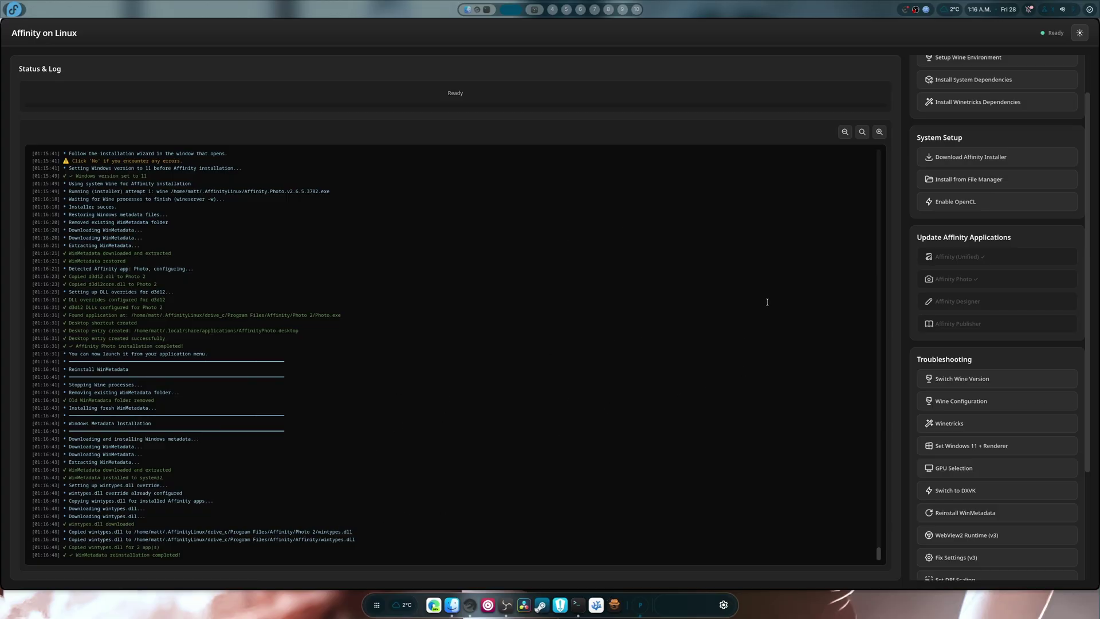
Quit the installer and show the app list with Affinity and Affinity Photo entries
key("ctrl+q")
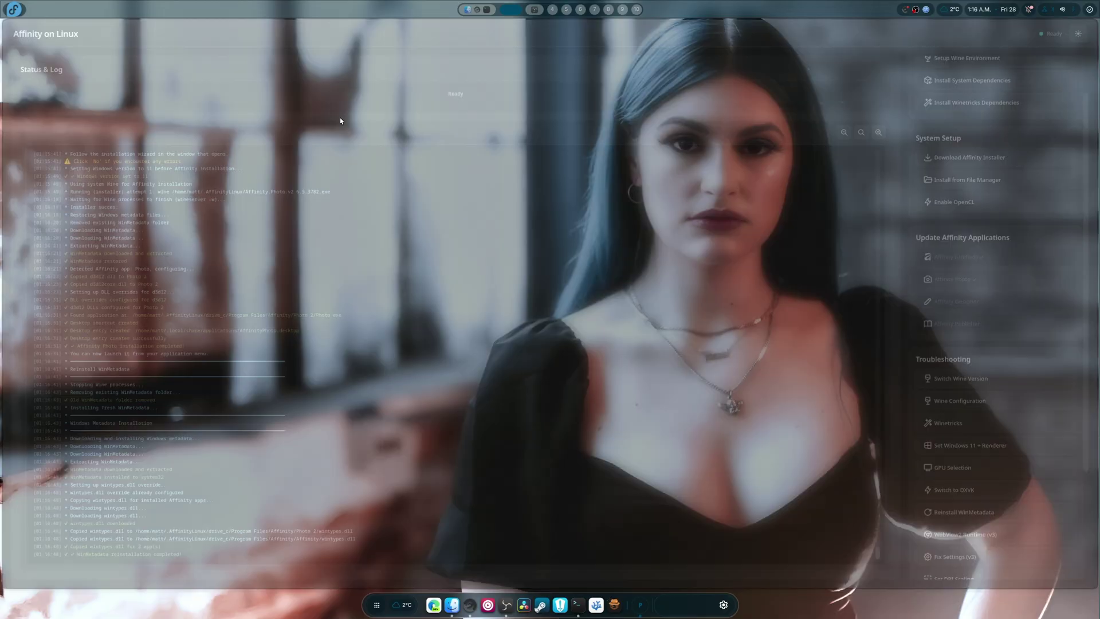
left_click(14, 9)
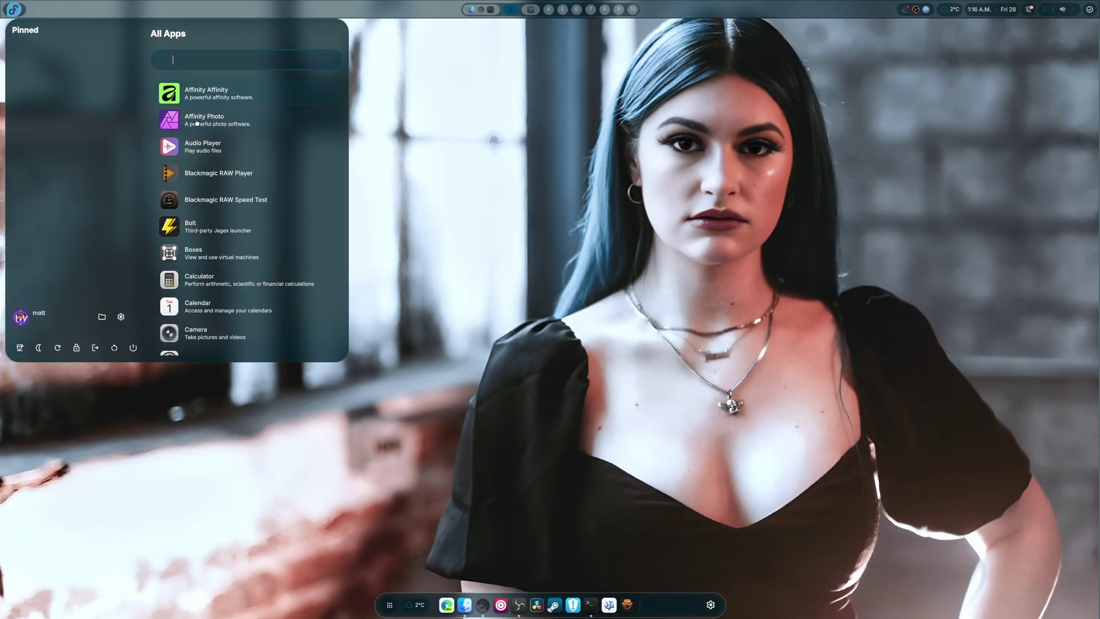
Launch Affinity Photo and dismiss the thanks-for-updating message and Lessons panel
left_click(569, 173)
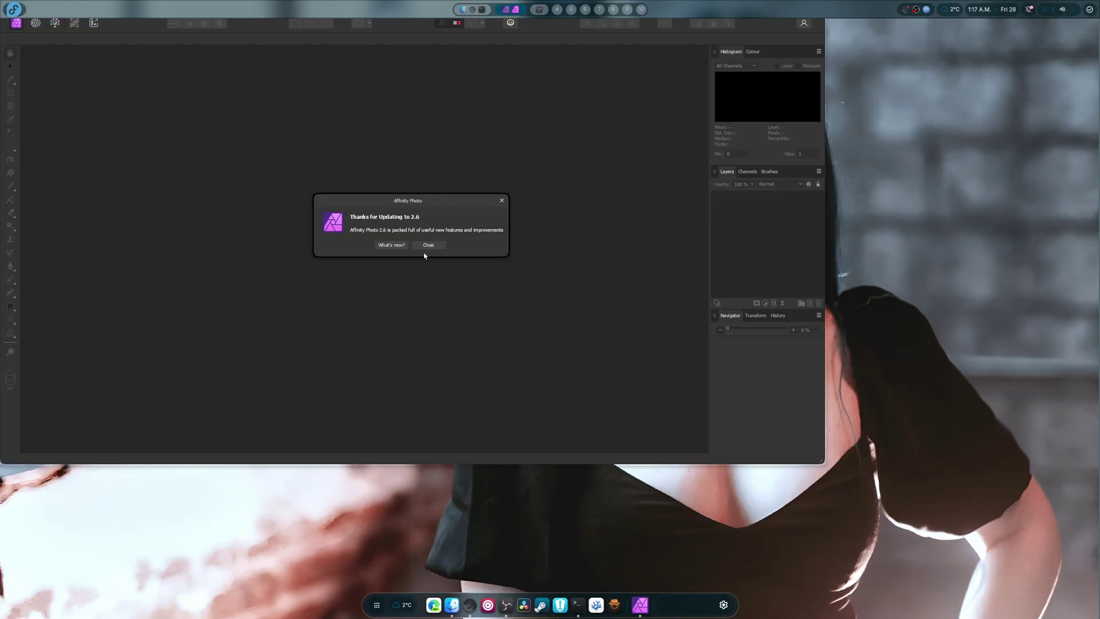
left_click(428, 245)
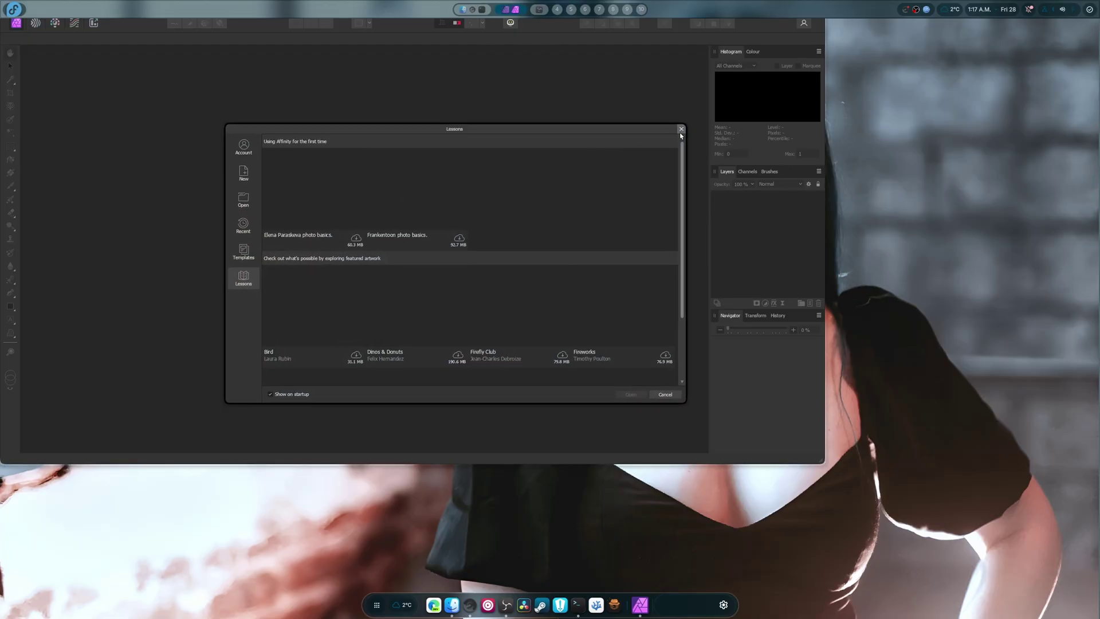
left_click(682, 129)
Check that Performance settings show the RTX 5070 Ti renderer with OpenCL enabled, then close them
left_click(146, 65)
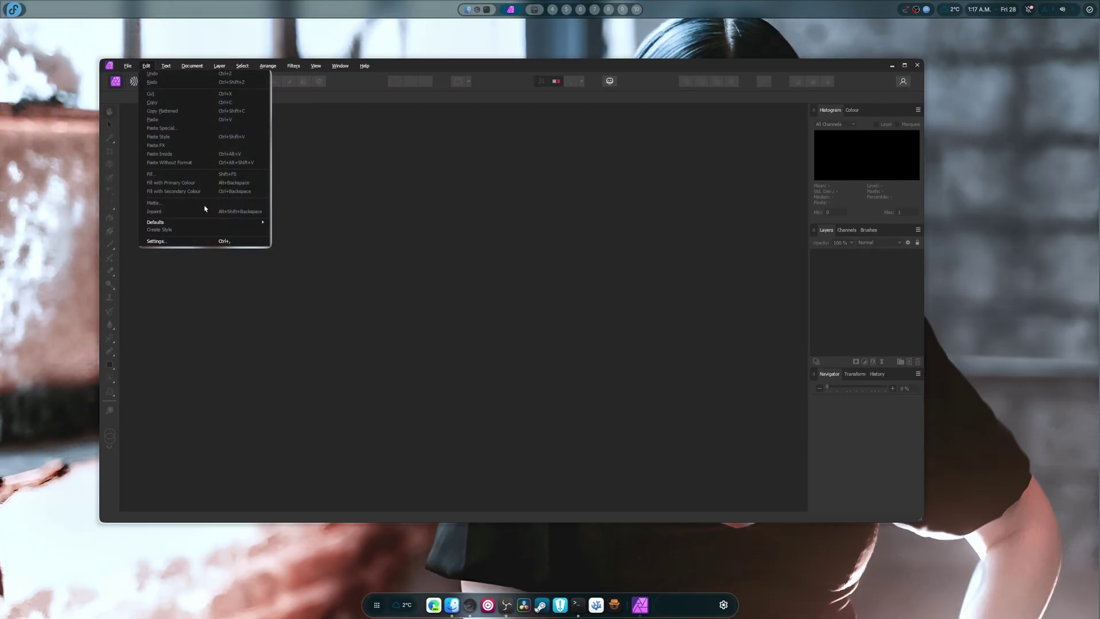
left_click(178, 240)
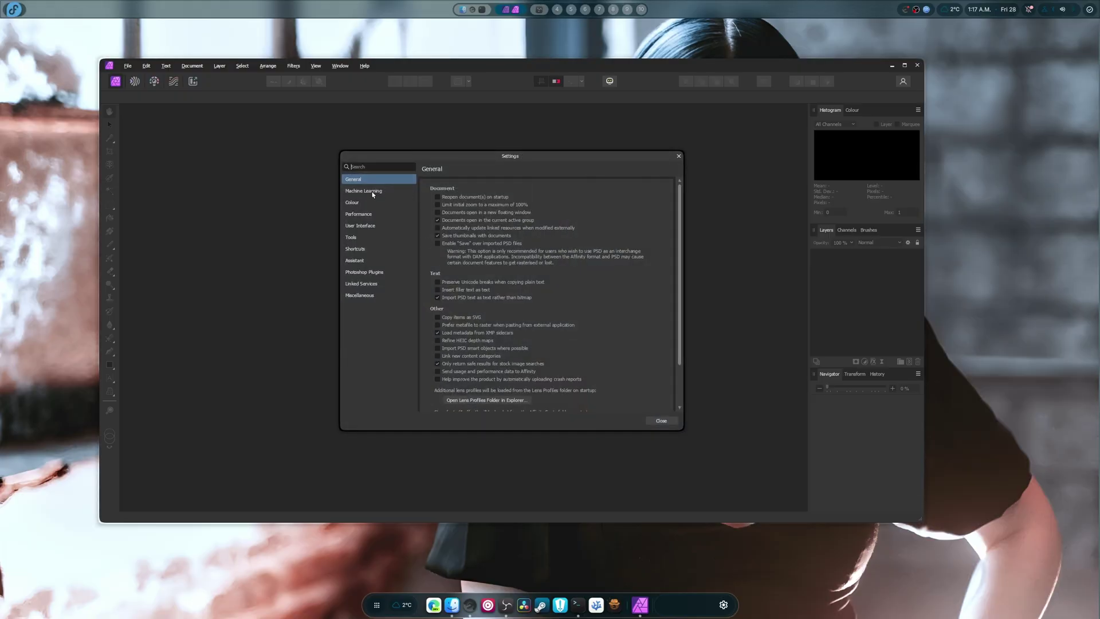
left_click(371, 213)
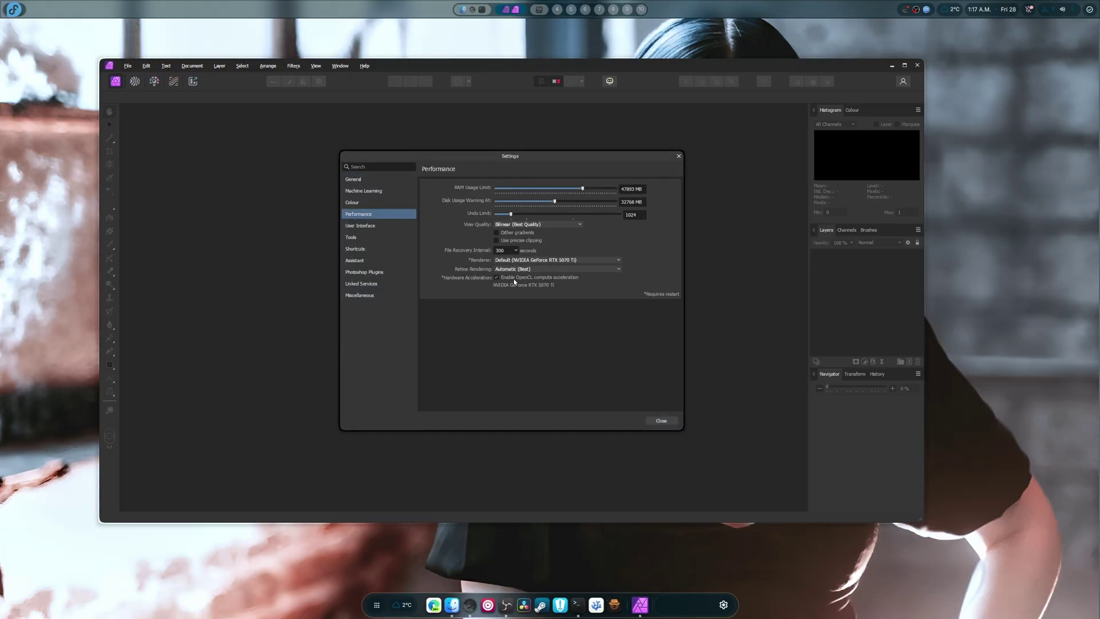
left_click(661, 421)
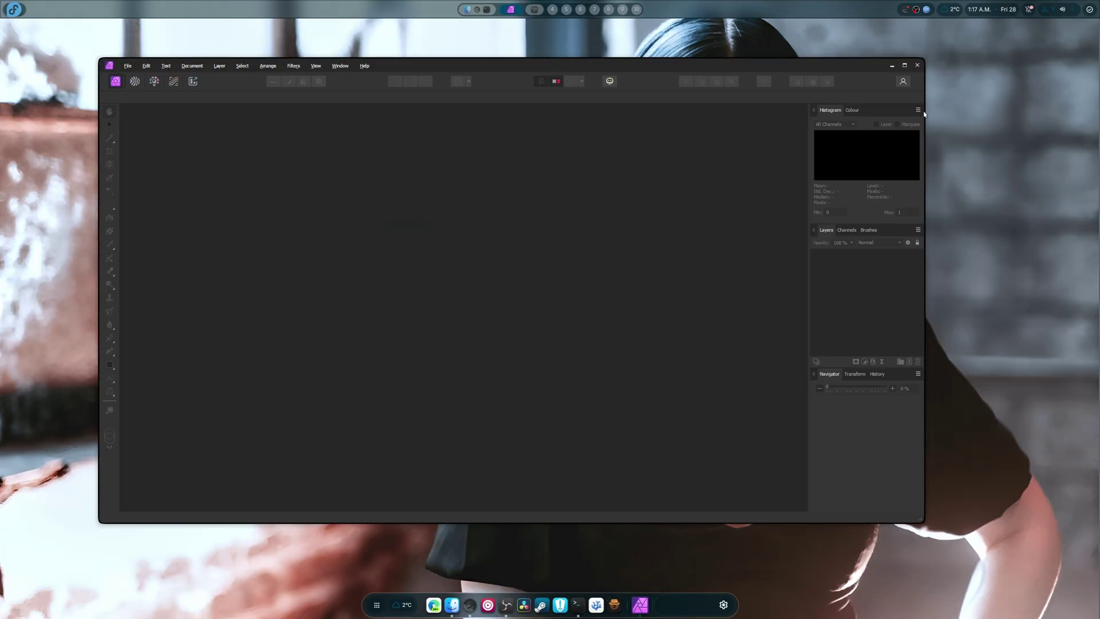
Quit Affinity Photo, launch Affinity (Unified) 3.0.1, dismiss its welcome screen and recentre the window
key("ctrl+q")
left_click(11, 9)
key("Escape")
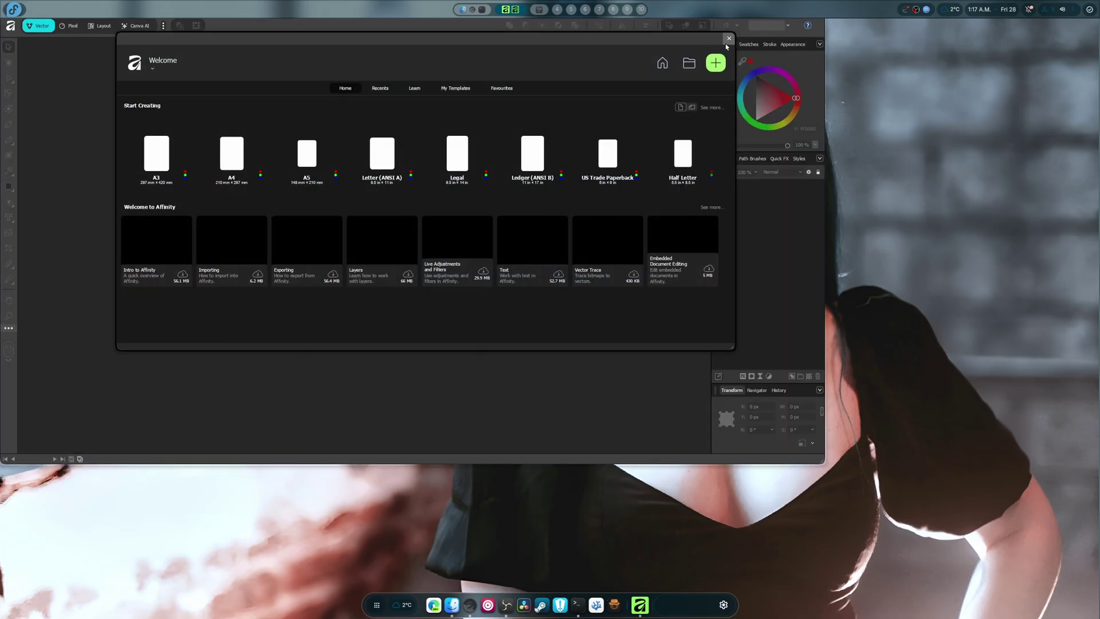
left_click(728, 39)
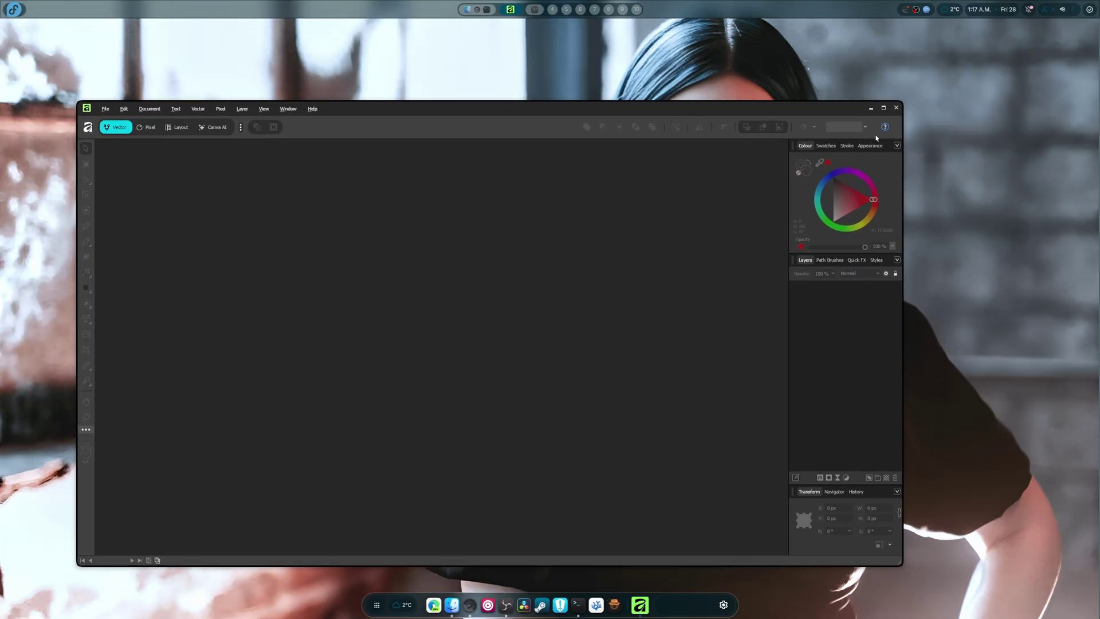
left_click_drag(372, 327, 417, 276)
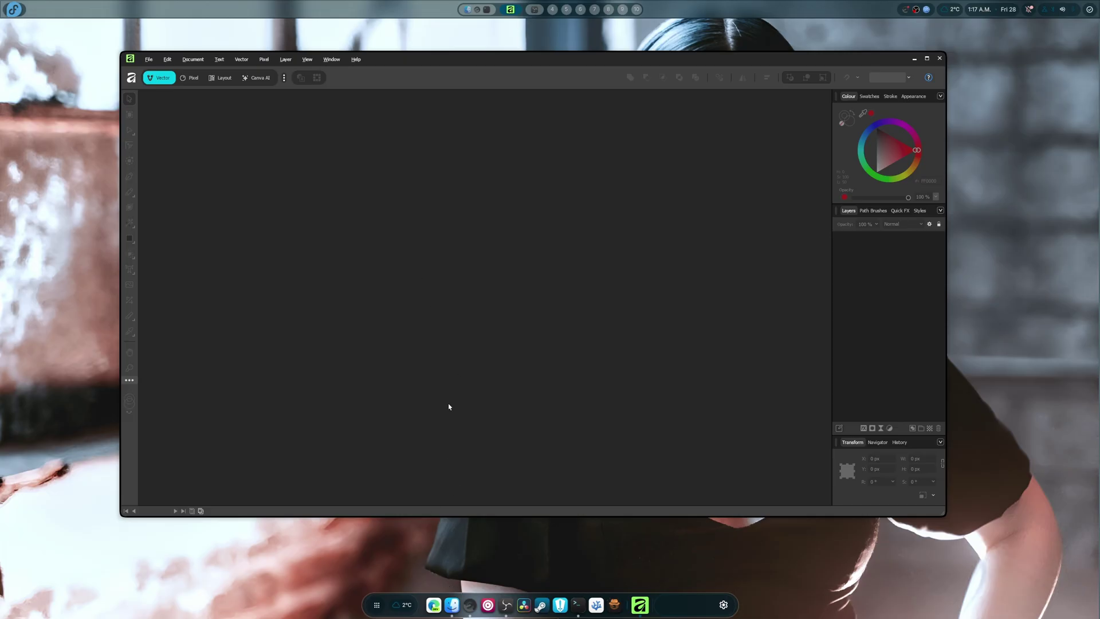
Maximize Affinity and drop in the 3840 × 2160 Las Palmas aerial JPG
key("super+Up")
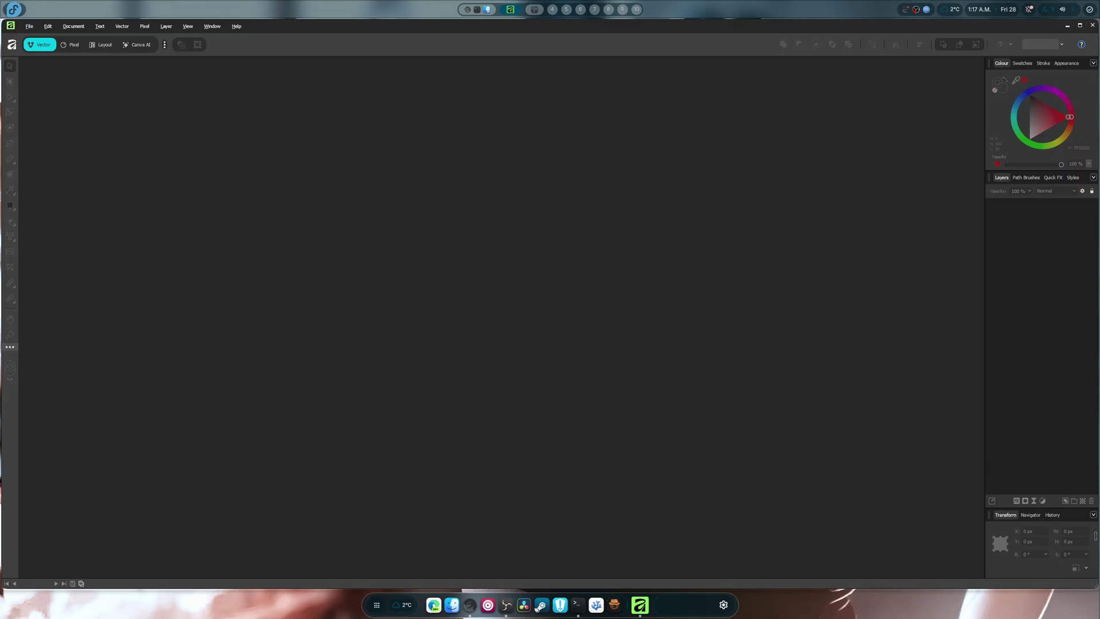
left_click_drag(508, 351, 507, 351)
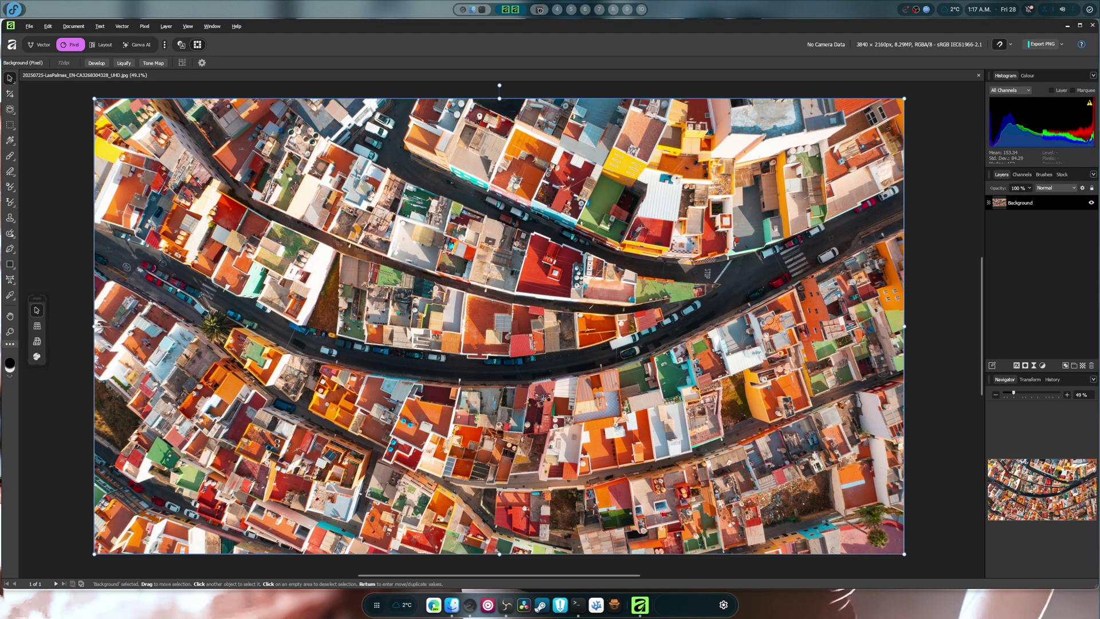
Float nvtop in a small bottom-right window and highlight the Affinity GPU process rows
key("super+s")
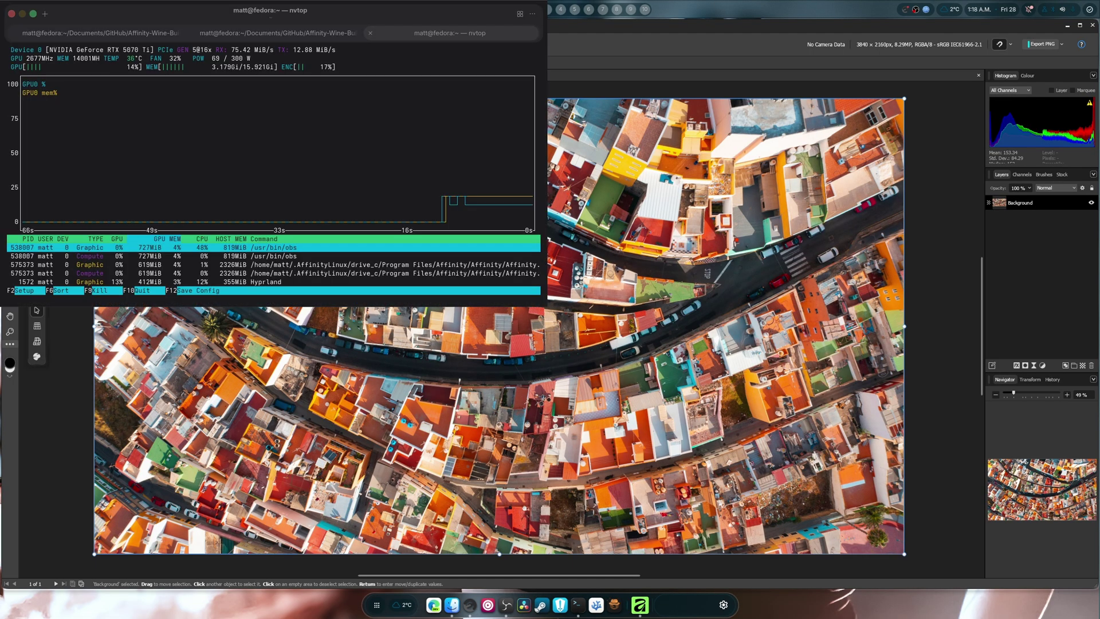
key("super+shift+Right")
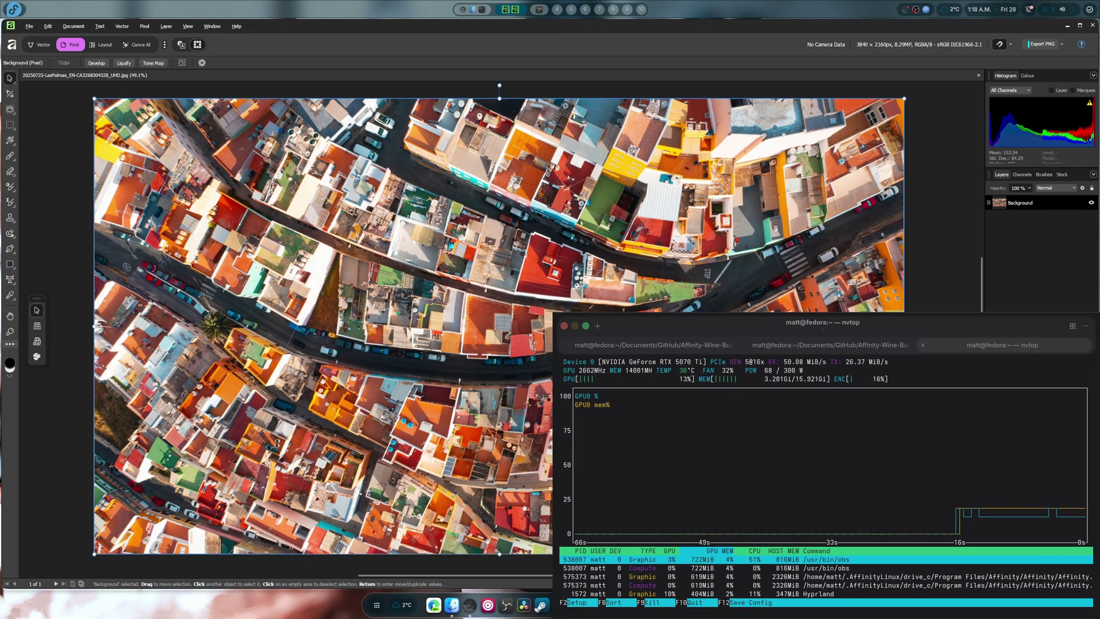
key("super+ctrl+Left")
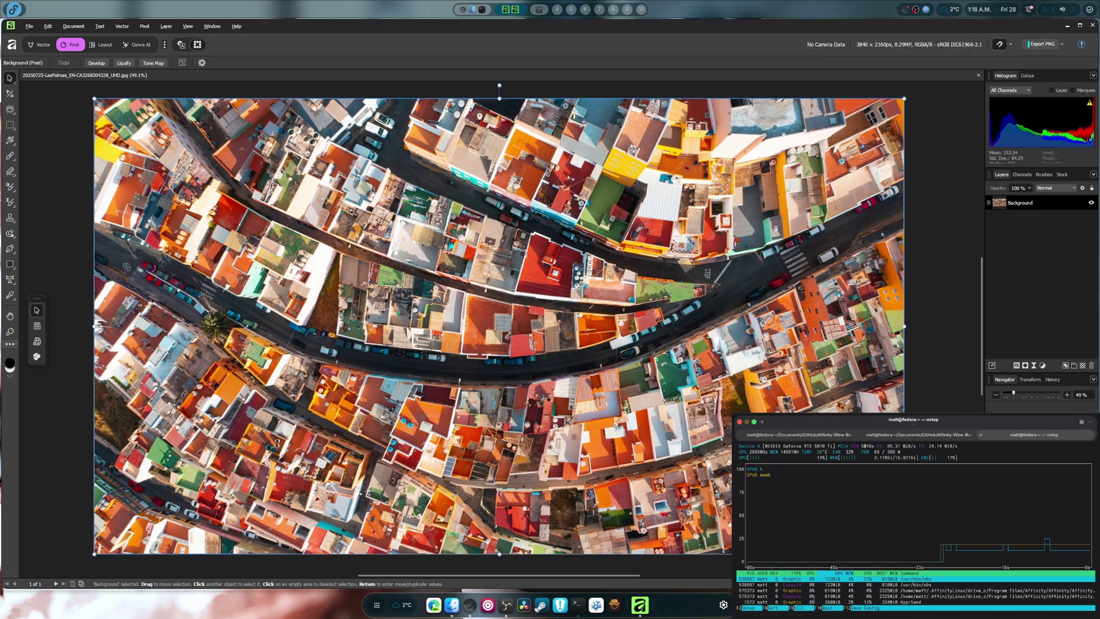
left_click_drag(806, 596, 738, 591)
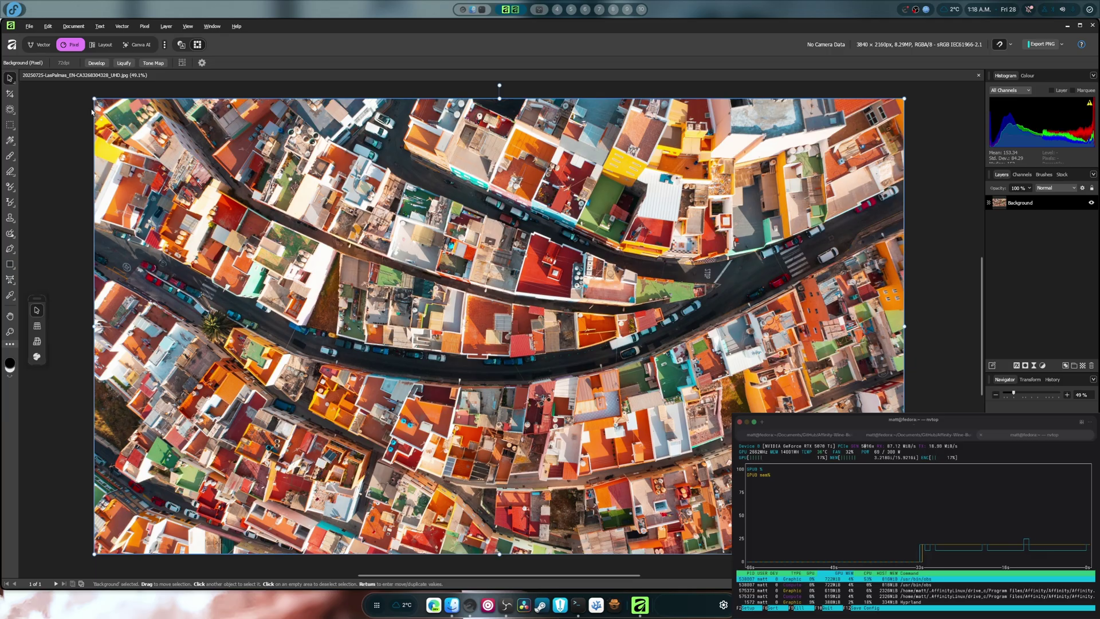
Push the Las Palmas streets rightward with a Liquify stroke, then close the document
left_click(123, 63)
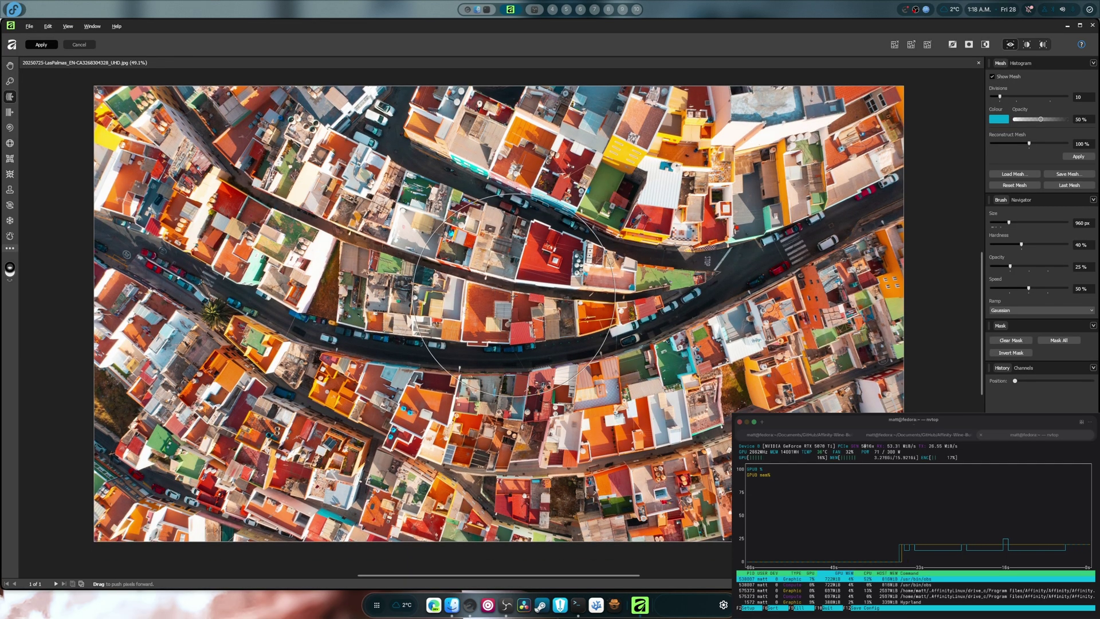
mouse_move(514, 296)
left_mouse_down()
mouse_move(561, 307)
mouse_move(454, 307)
mouse_move(529, 329)
mouse_move(573, 326)
mouse_move(686, 370)
mouse_move(702, 267)
mouse_move(402, 249)
mouse_move(230, 290)
mouse_move(305, 394)
mouse_move(550, 416)
mouse_move(734, 377)
mouse_move(444, 326)
mouse_move(335, 345)
mouse_move(437, 349)
mouse_move(609, 299)
mouse_move(663, 333)
mouse_move(335, 341)
mouse_move(359, 310)
mouse_move(421, 279)
mouse_move(648, 290)
mouse_move(704, 330)
mouse_move(707, 285)
mouse_move(445, 277)
mouse_move(418, 236)
mouse_move(484, 211)
mouse_move(673, 199)
mouse_move(768, 317)
mouse_move(731, 394)
mouse_move(355, 412)
mouse_move(347, 432)
mouse_move(659, 404)
mouse_move(725, 463)
mouse_move(792, 327)
mouse_move(665, 238)
mouse_move(219, 180)
mouse_move(248, 261)
mouse_move(265, 384)
mouse_move(300, 376)
mouse_move(630, 400)
mouse_move(708, 337)
mouse_move(729, 287)
left_mouse_up()
left_click(1093, 26)
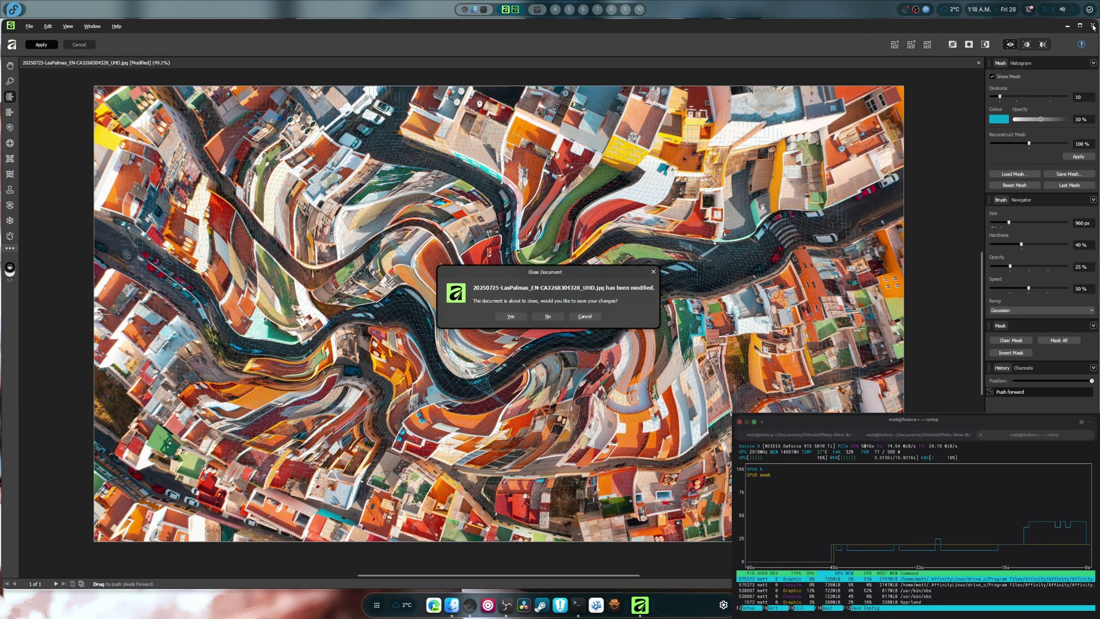
Discard the photo's changes and rerun the curl | python3 installer command in a new shell tab
left_click(547, 317)
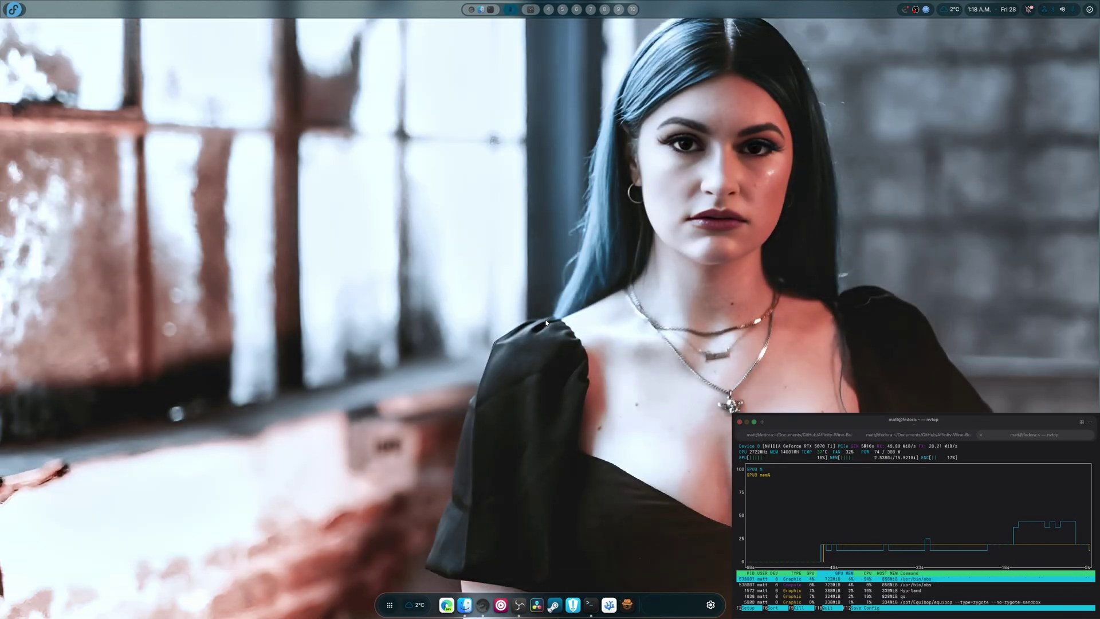
left_click(762, 422)
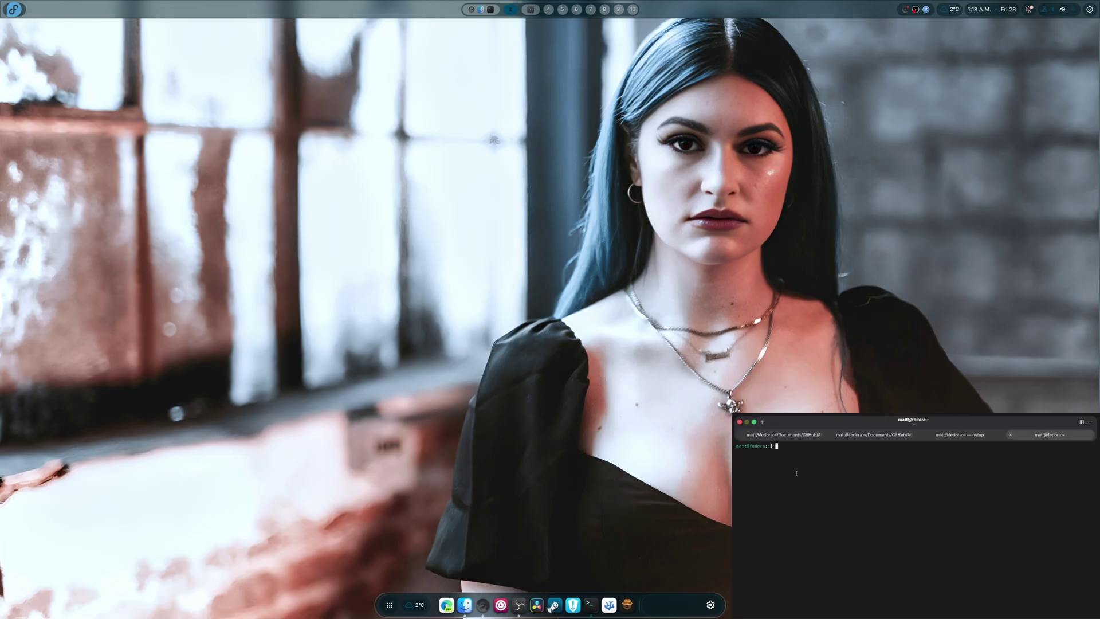
key("Up")
key("Up")
key("Up")
key("Up")
key("Up")
key("Up")
key("Up")
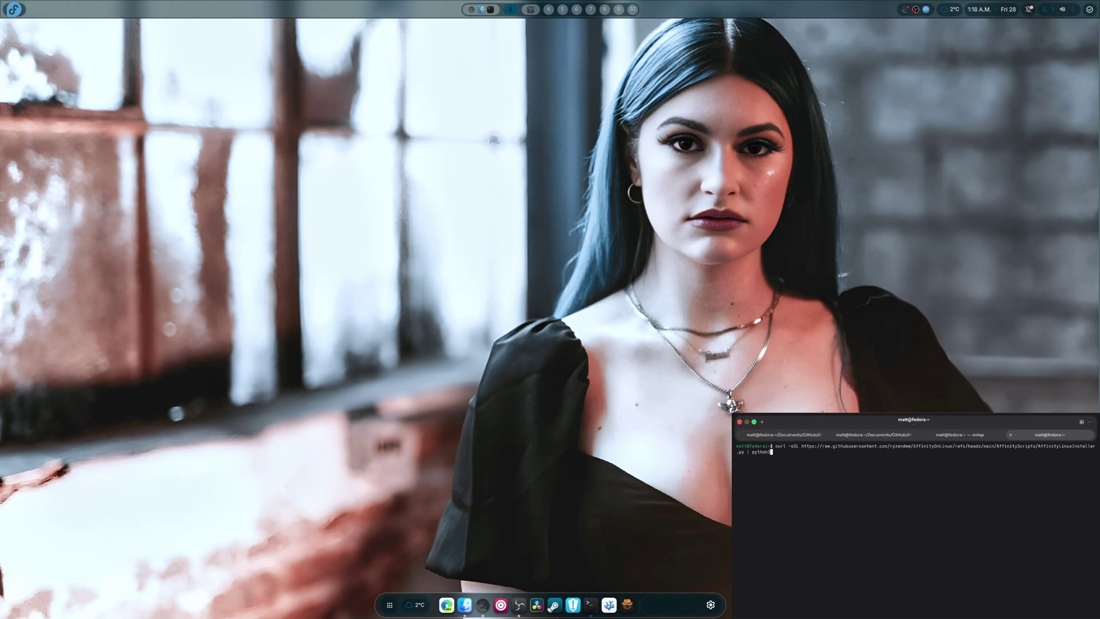
key("Return")
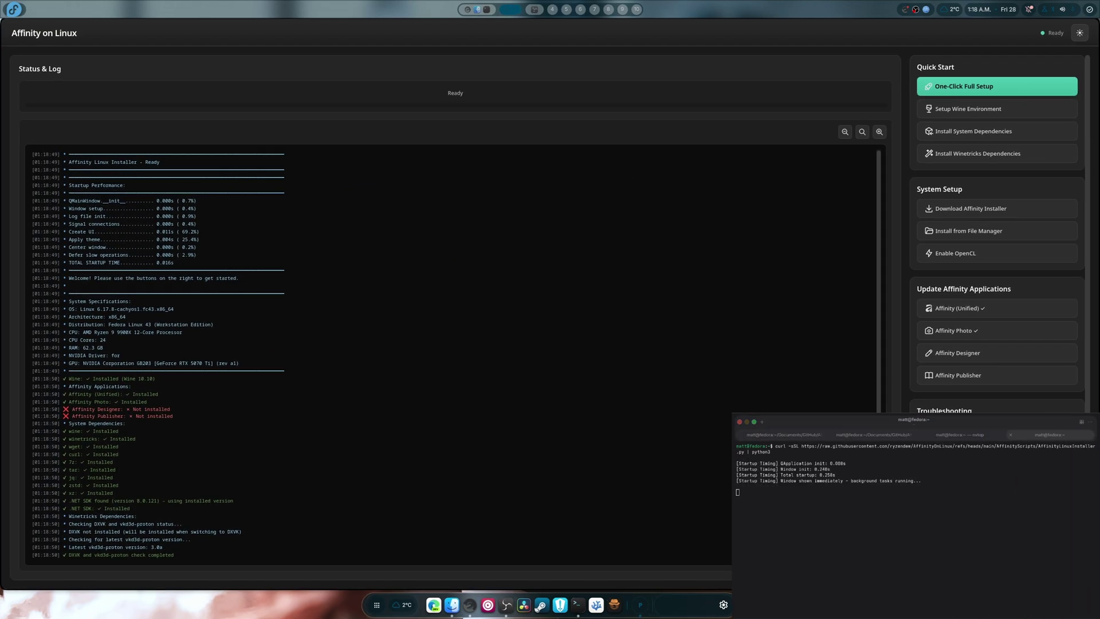
Switch the Affinity apps to DXVK, then close the installer leaving nvtop in view
scroll(997, 229, "down", 2)
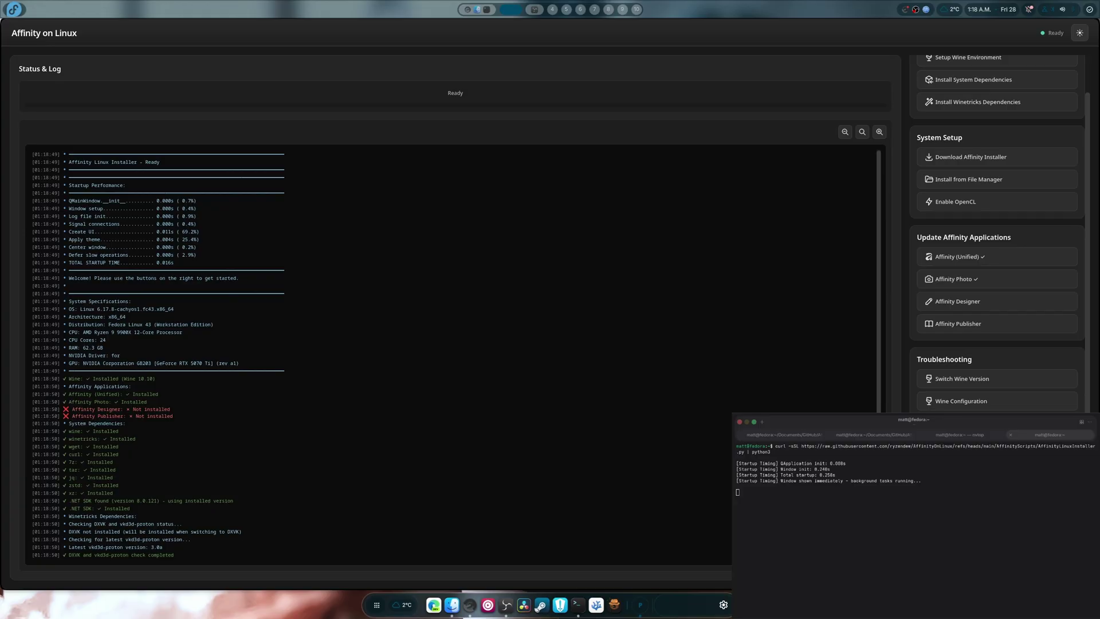
scroll(520, 336, "down", 2)
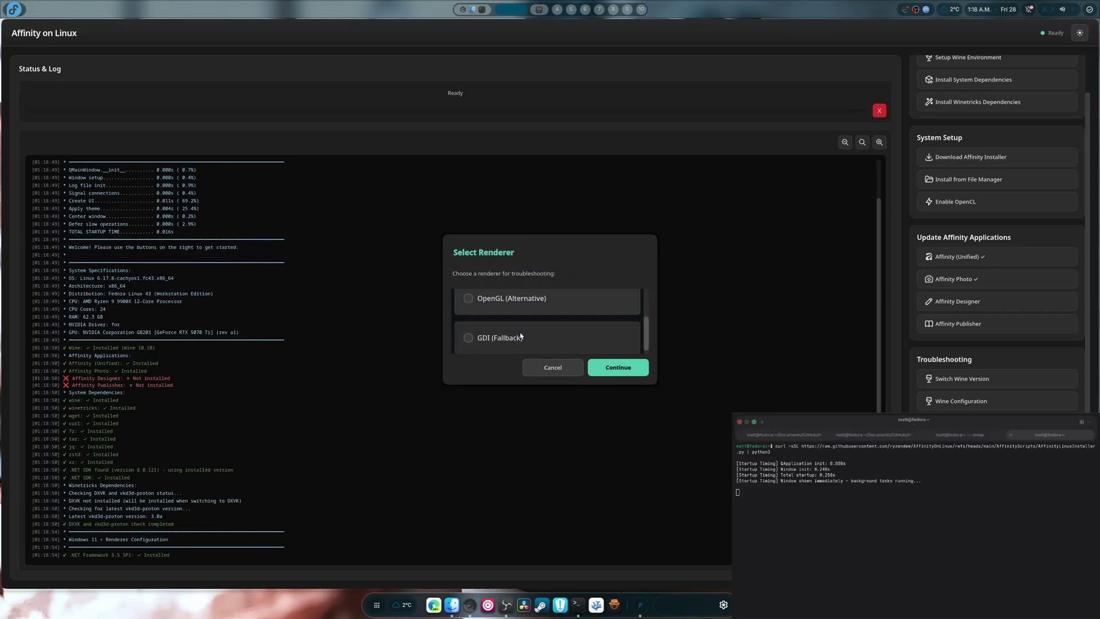
scroll(521, 336, "up", 2)
left_click(551, 367)
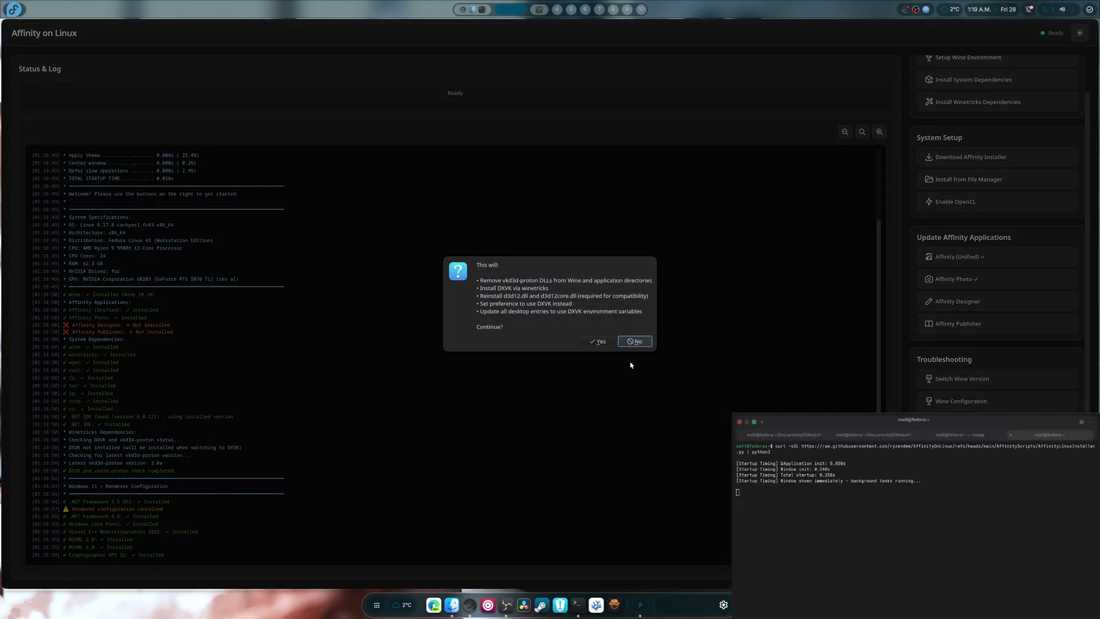
left_click(602, 343)
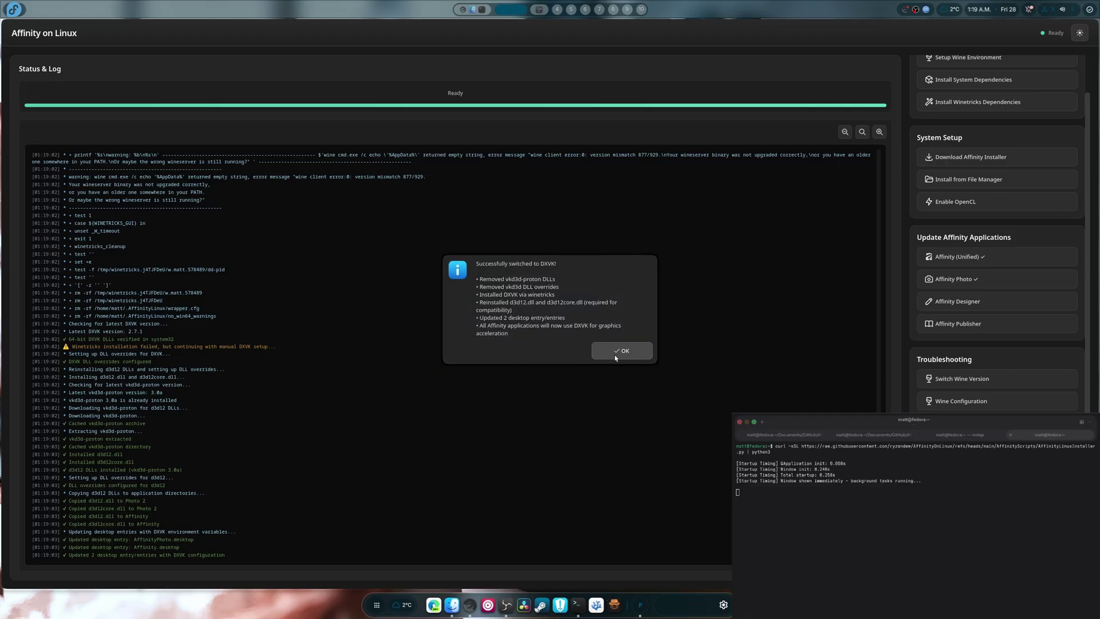
left_click(622, 350)
left_click(959, 434)
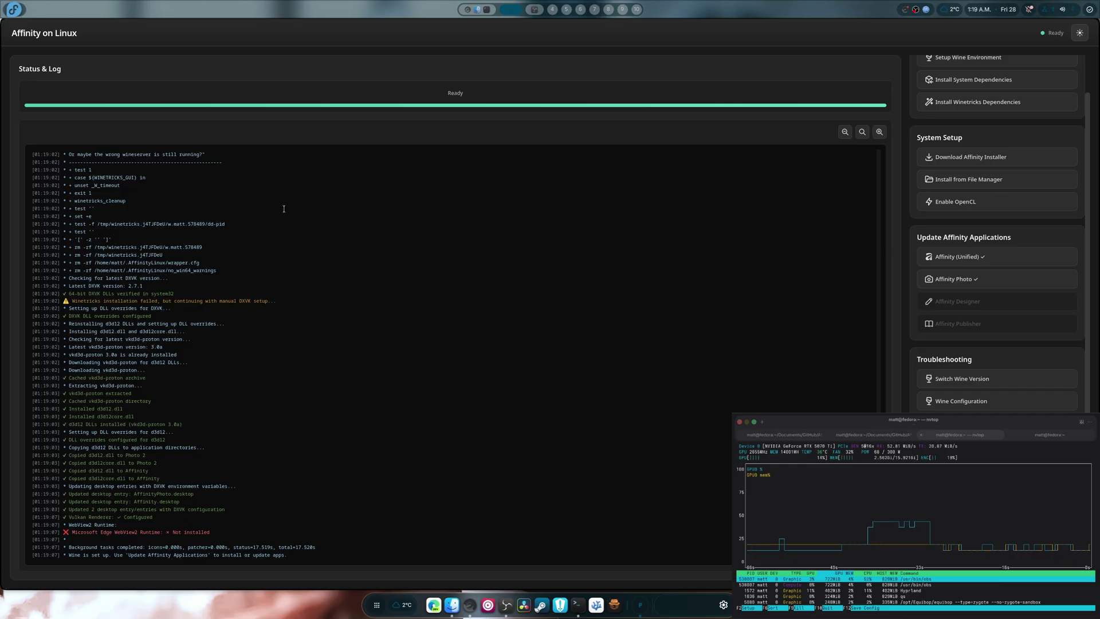
key("super+q")
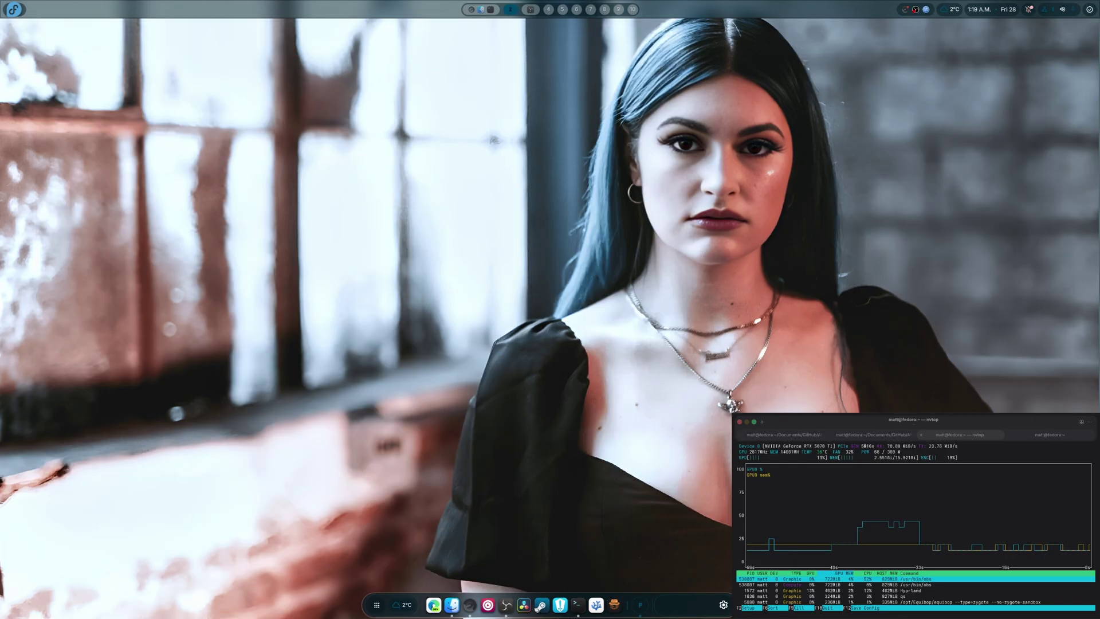
Launch Affinity from the launcher and open the recent Las Palmas aerial photo
key("super")
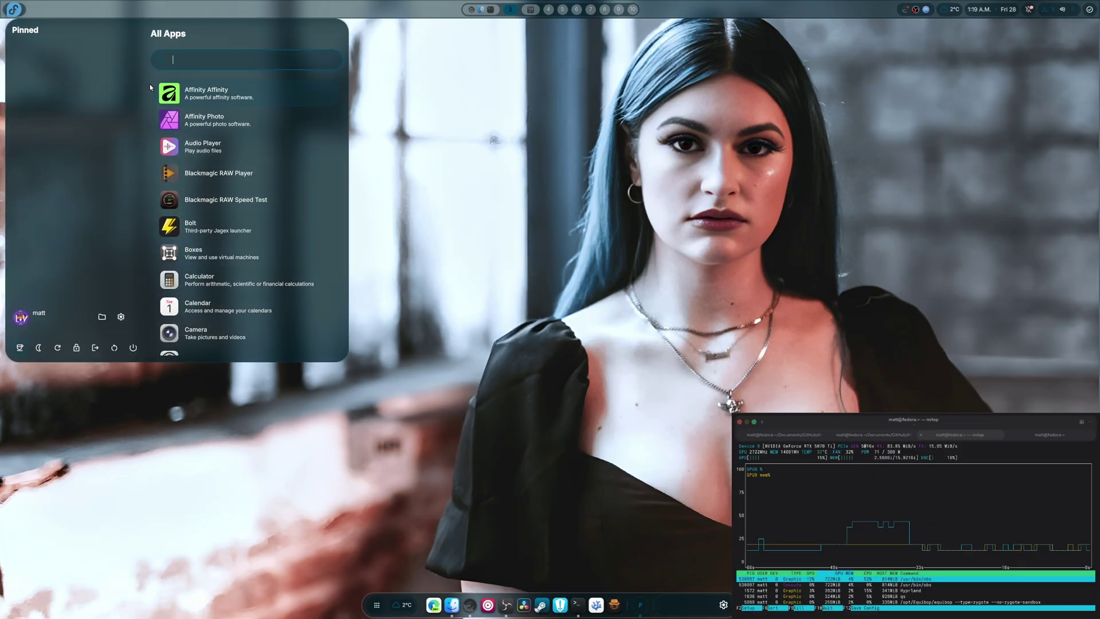
key("super")
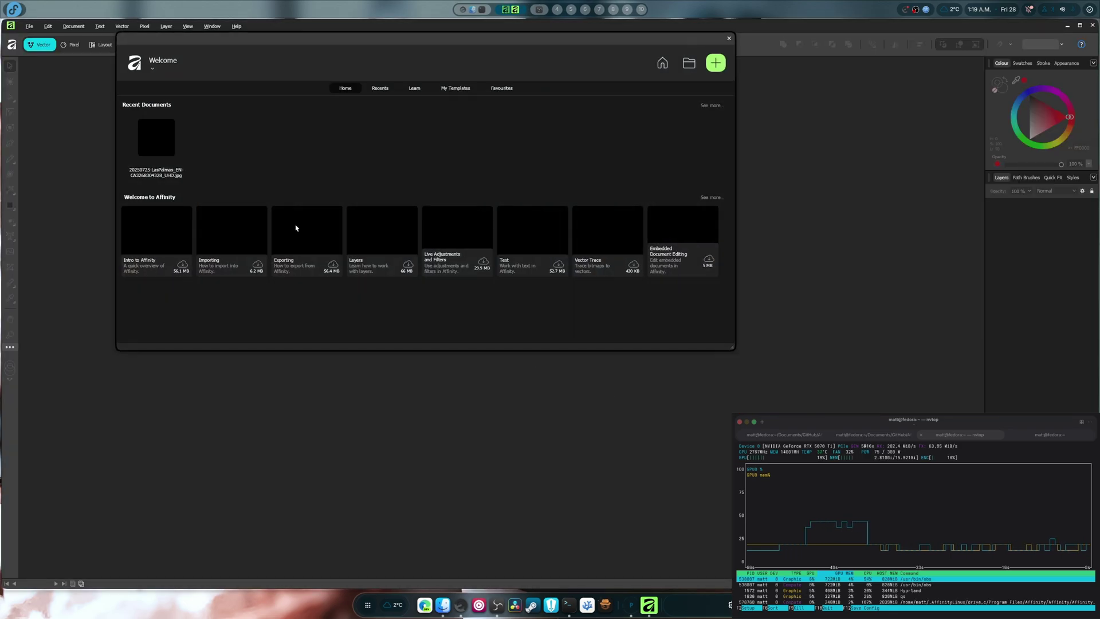
left_click(160, 148)
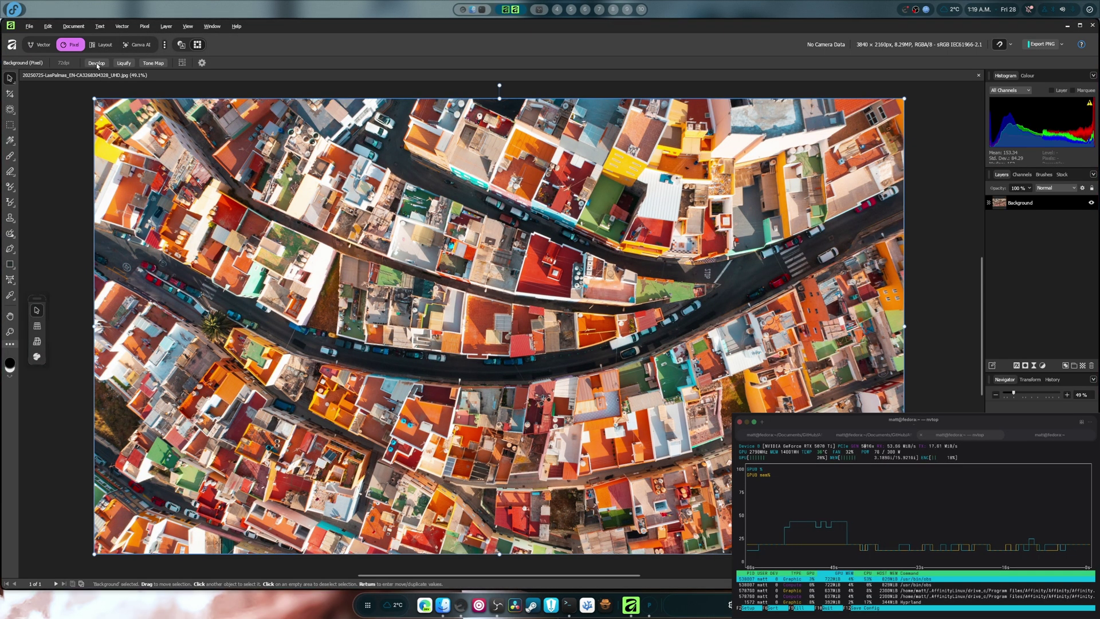
In the Liquify persona, push the rooftops and streets down-right with the Push Forward brush
left_click(123, 64)
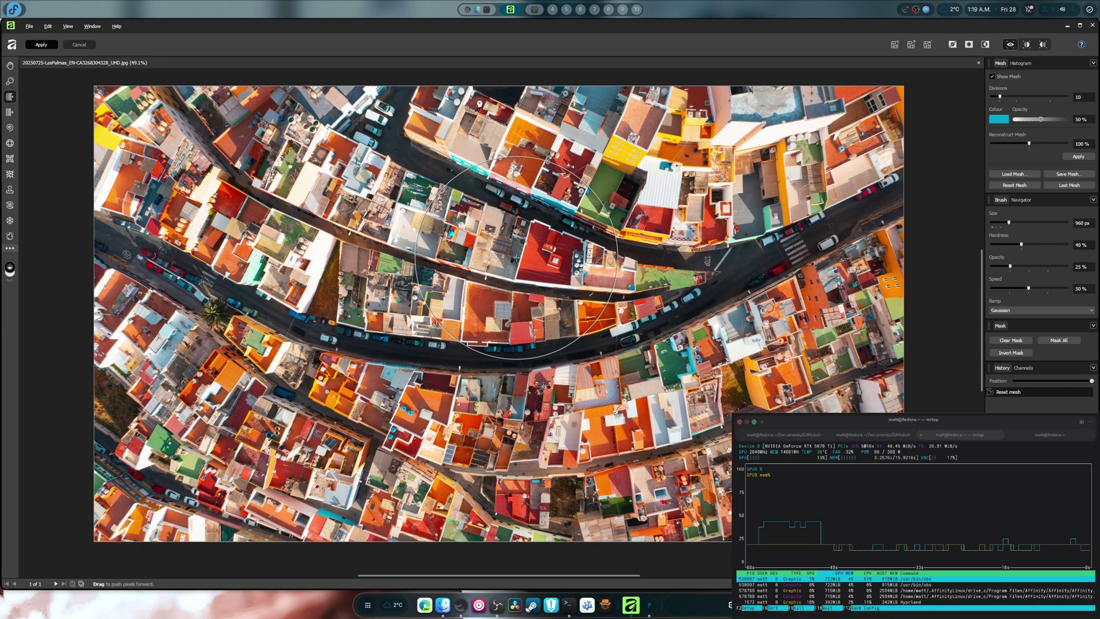
mouse_move(516, 258)
left_mouse_down()
mouse_move(451, 293)
mouse_move(615, 306)
mouse_move(276, 334)
mouse_move(252, 410)
left_mouse_up()
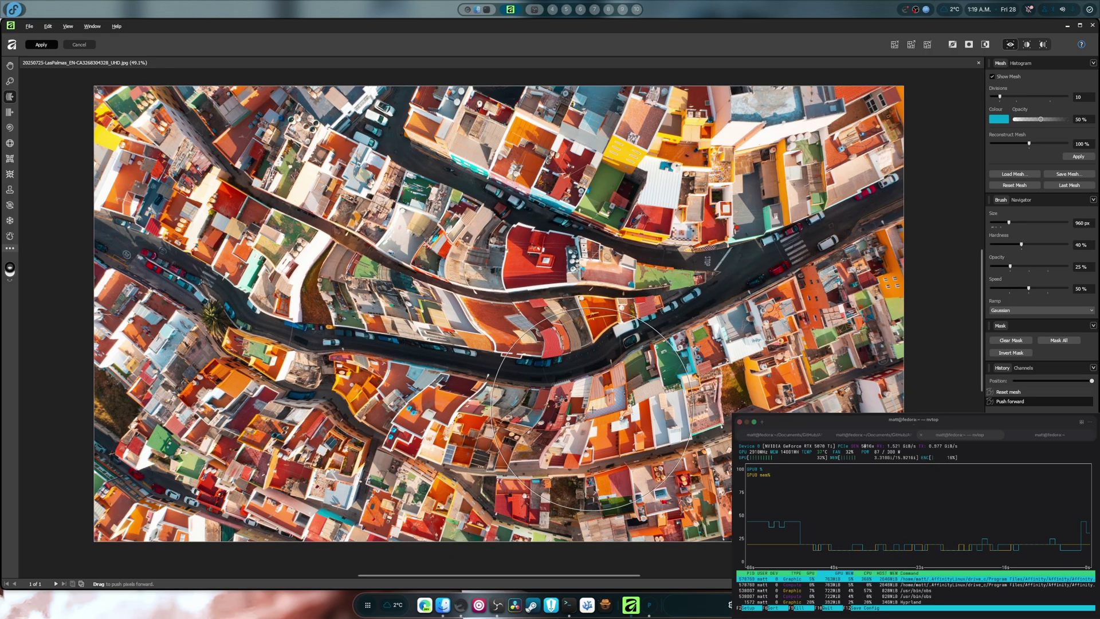
mouse_move(592, 410)
left_mouse_down()
mouse_move(785, 338)
mouse_move(722, 217)
mouse_move(241, 246)
mouse_move(402, 307)
mouse_move(349, 321)
left_mouse_up()
Apply the Liquify warp and check Performance settings: RTX 5070 Ti renderer, OpenCL enabled
left_click(41, 44)
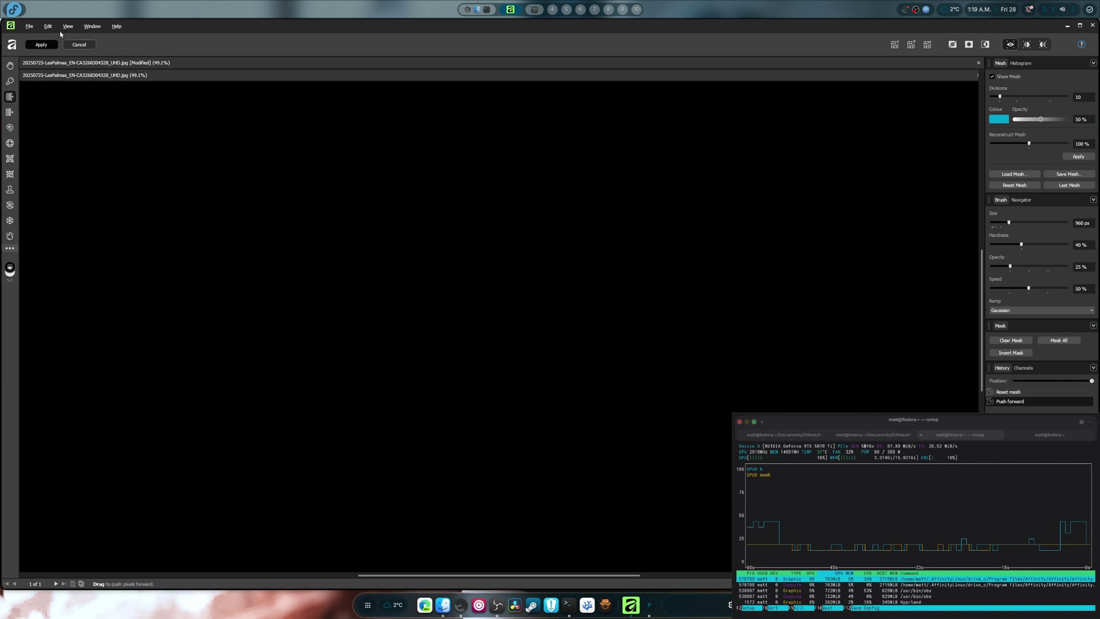
left_click(48, 26)
left_click(63, 181)
left_click(400, 232)
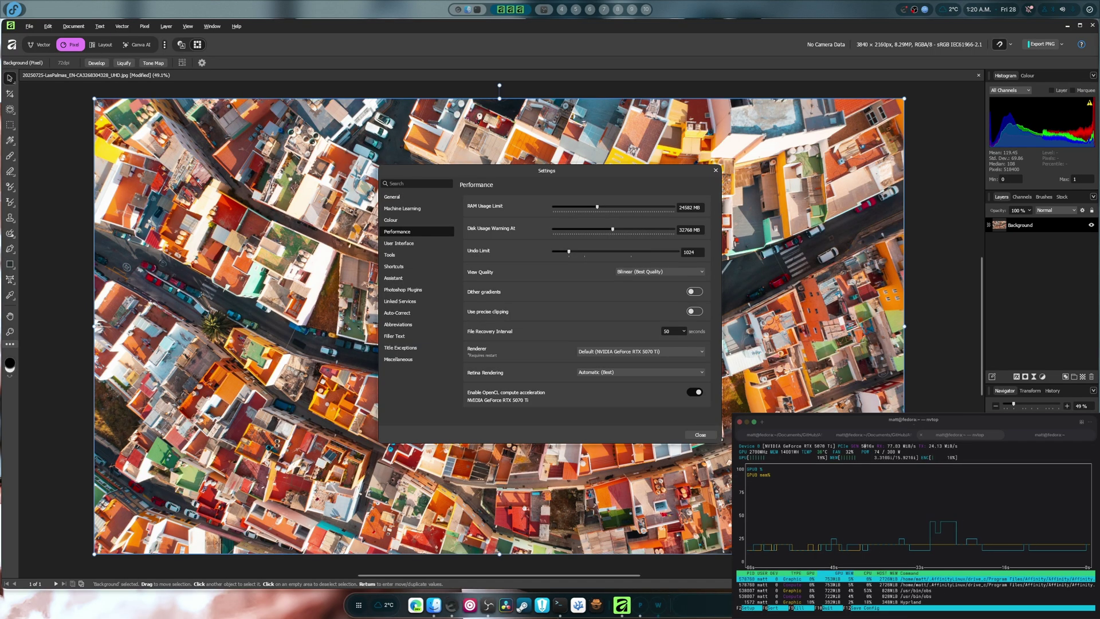
scroll(324, 265, "down", 4)
left_click(347, 307)
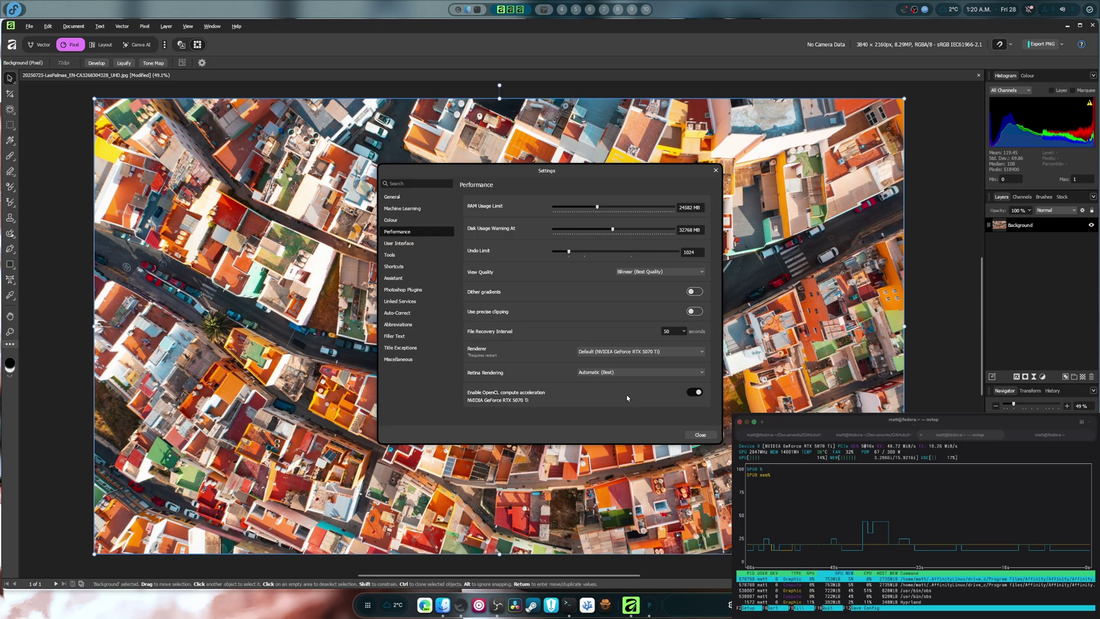
left_click(700, 435)
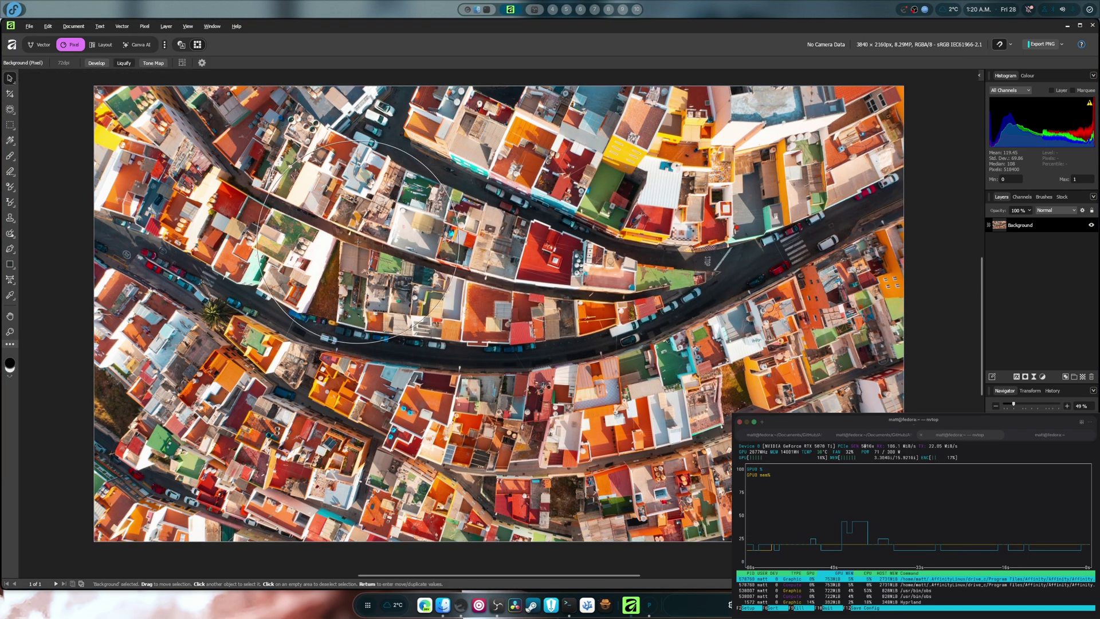
Swirl the central roads and rooftops with two Push Forward strokes, then close the photo
mouse_move(358, 243)
left_mouse_down()
mouse_move(508, 296)
mouse_move(261, 344)
mouse_move(573, 361)
mouse_move(733, 321)
mouse_move(363, 189)
mouse_move(332, 270)
mouse_move(728, 326)
mouse_move(536, 334)
mouse_move(642, 326)
mouse_move(751, 286)
mouse_move(516, 356)
mouse_move(617, 243)
mouse_move(447, 286)
mouse_move(515, 212)
left_mouse_up()
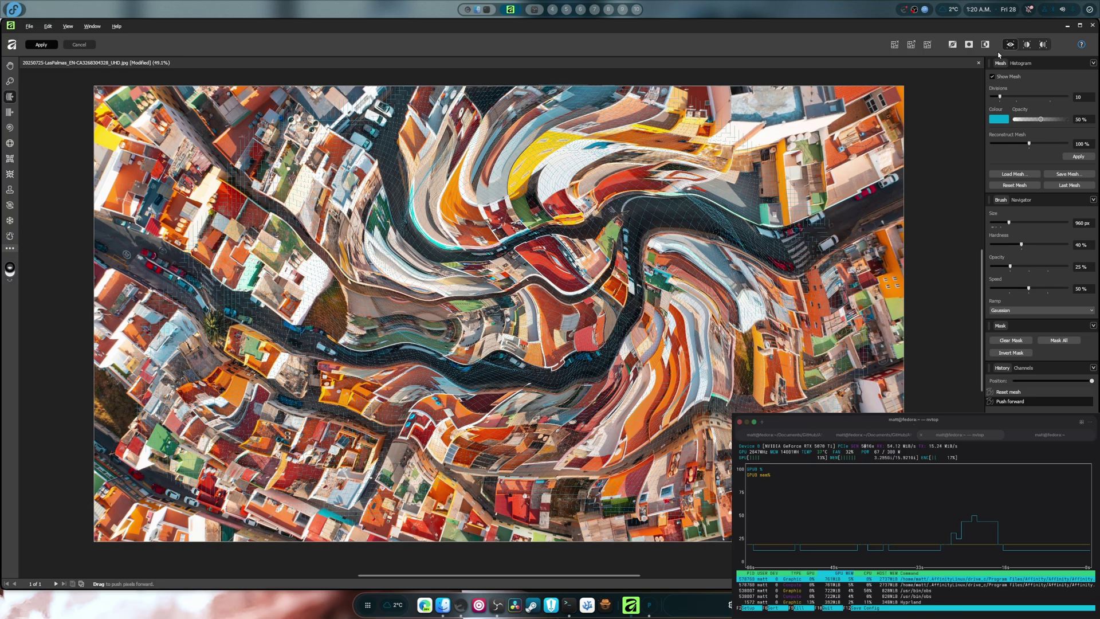
mouse_move(573, 235)
left_mouse_down()
mouse_move(318, 216)
mouse_move(291, 294)
left_mouse_up()
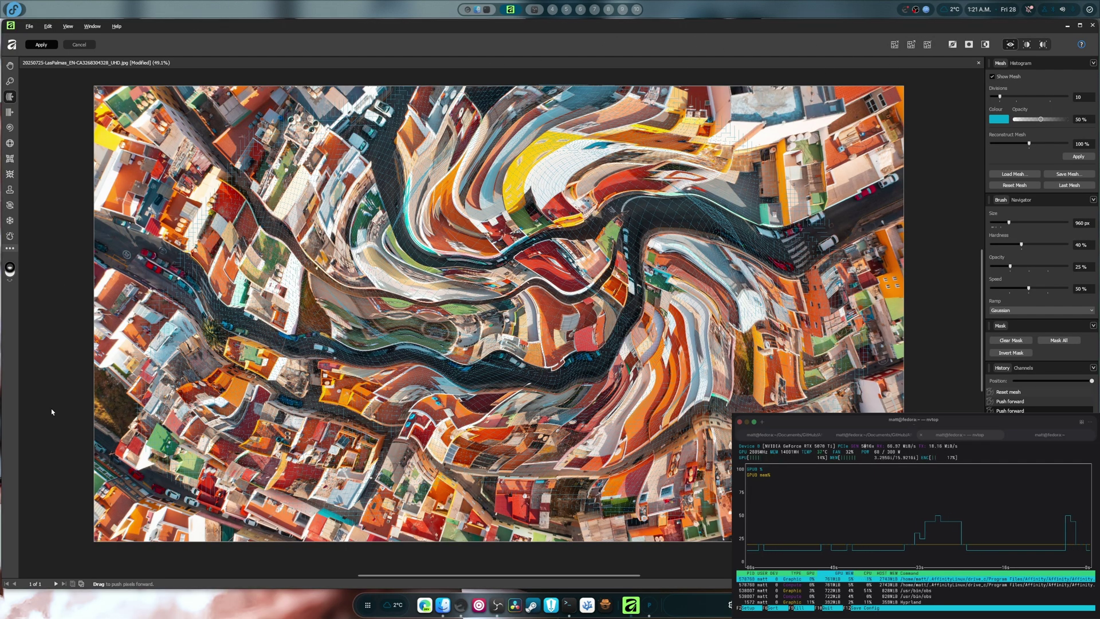
left_click(1093, 25)
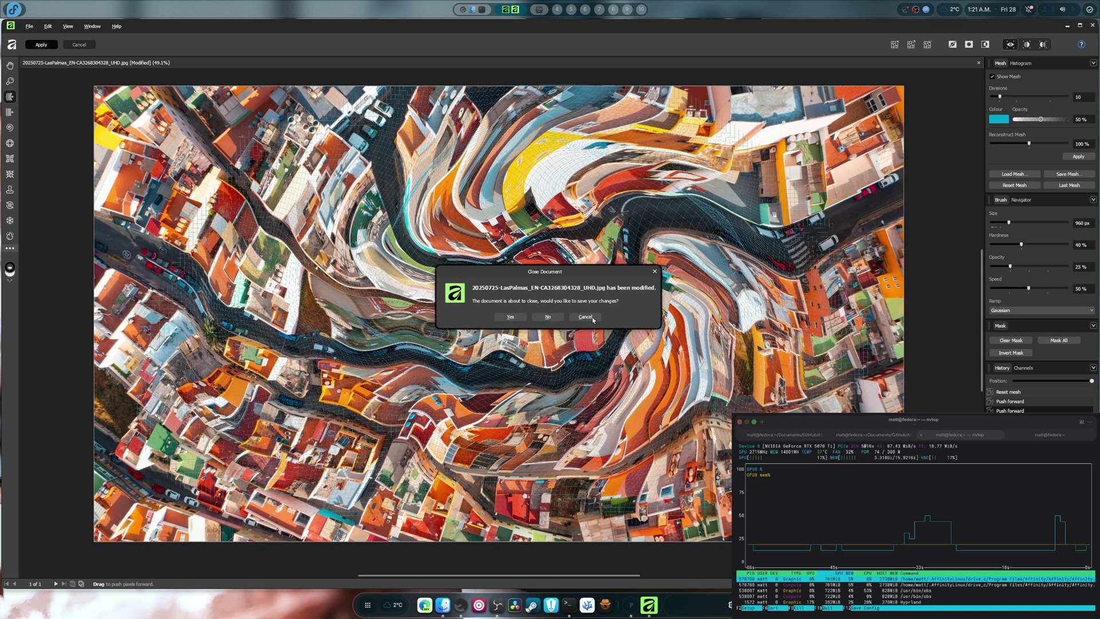
Discard the photo's unsaved changes and launch Affinity Photo 2 from the launcher
left_click(548, 316)
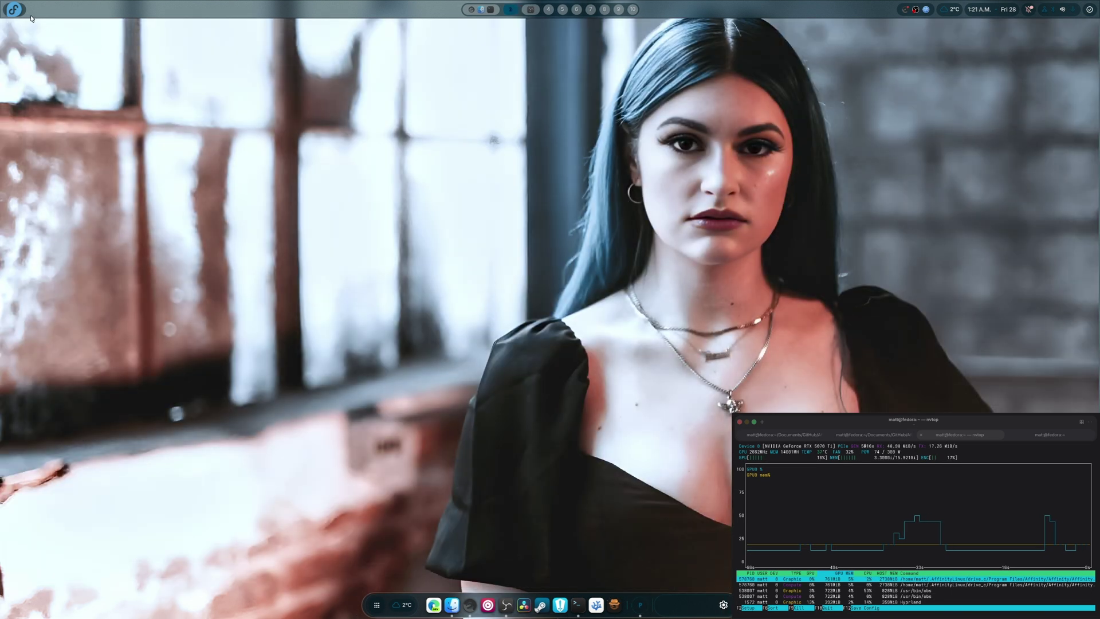
left_click(13, 9)
left_click(460, 142)
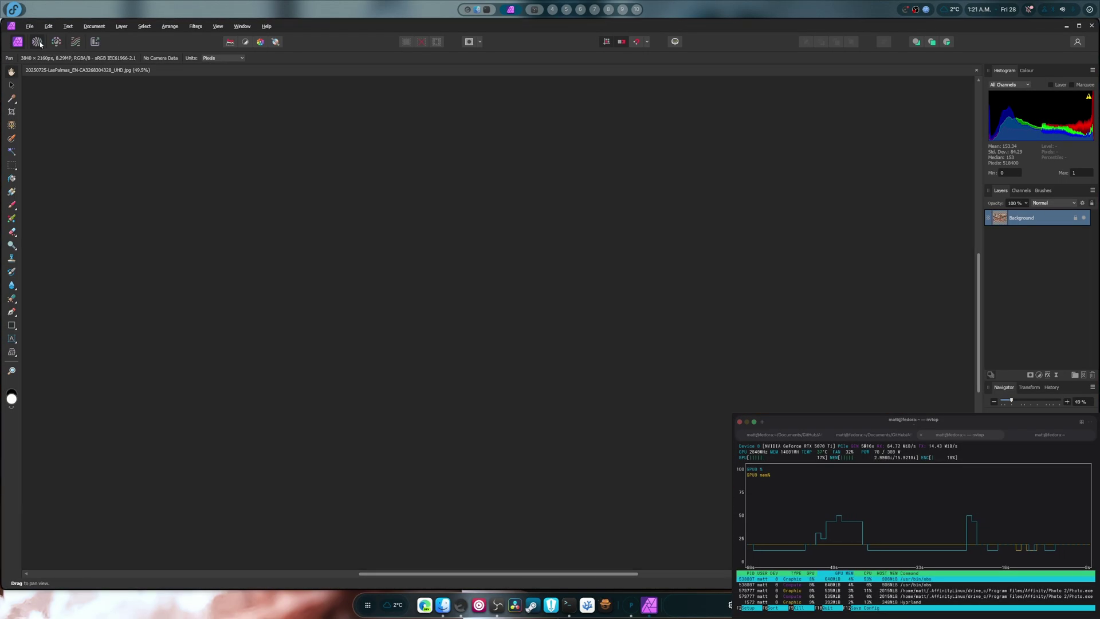
In the Liquify persona, smear the central road and buildings into sweeping curves
left_click(37, 42)
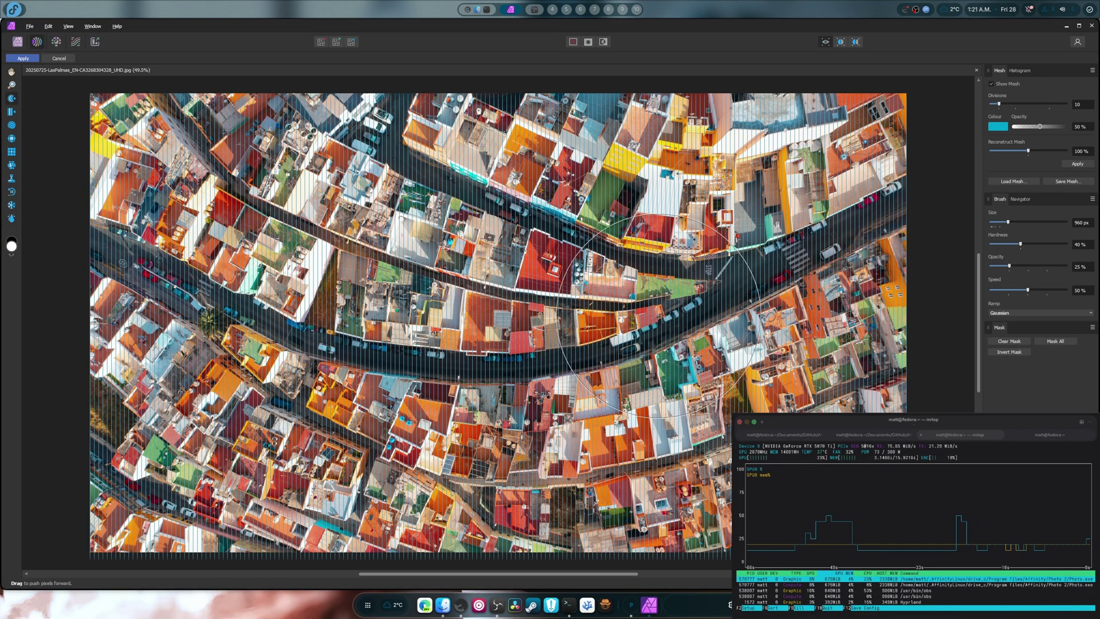
mouse_move(652, 317)
left_mouse_down()
mouse_move(458, 321)
mouse_move(692, 385)
mouse_move(631, 298)
mouse_move(430, 321)
mouse_move(321, 355)
mouse_move(742, 339)
mouse_move(573, 258)
mouse_move(257, 258)
mouse_move(614, 391)
mouse_move(677, 344)
left_mouse_up()
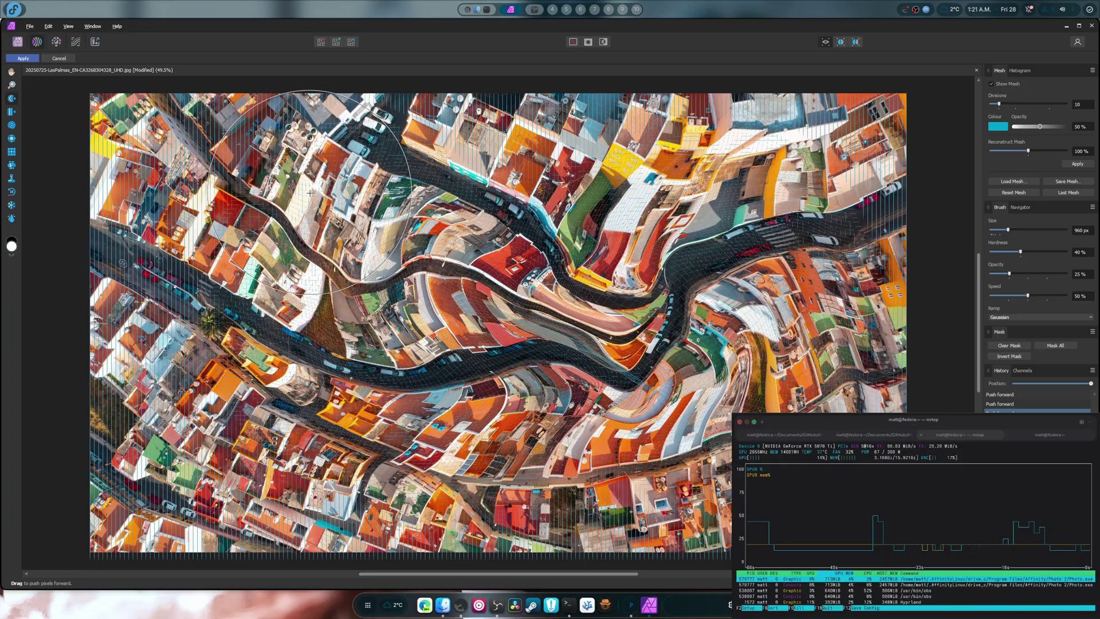
left_click_drag(260, 200, 269, 295)
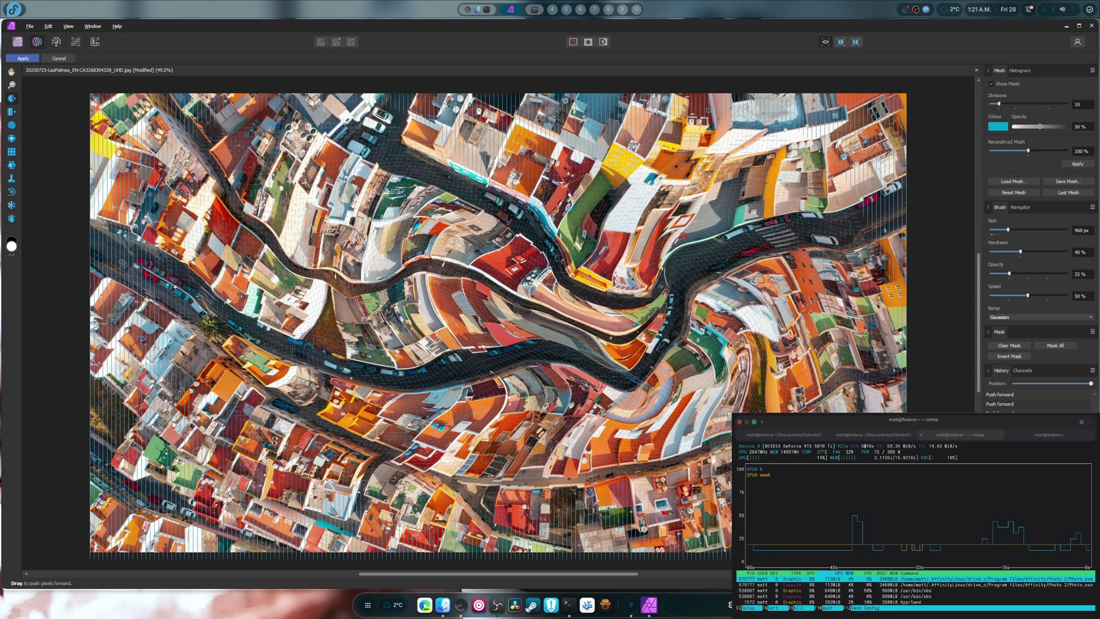